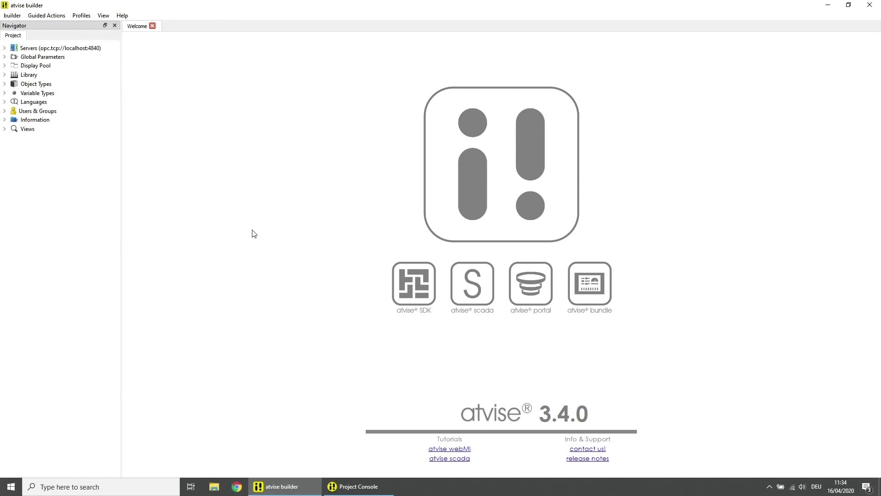
Step: Add an Int32 data variable named myInt under OBJECTS in My Server
left_click(4, 47)
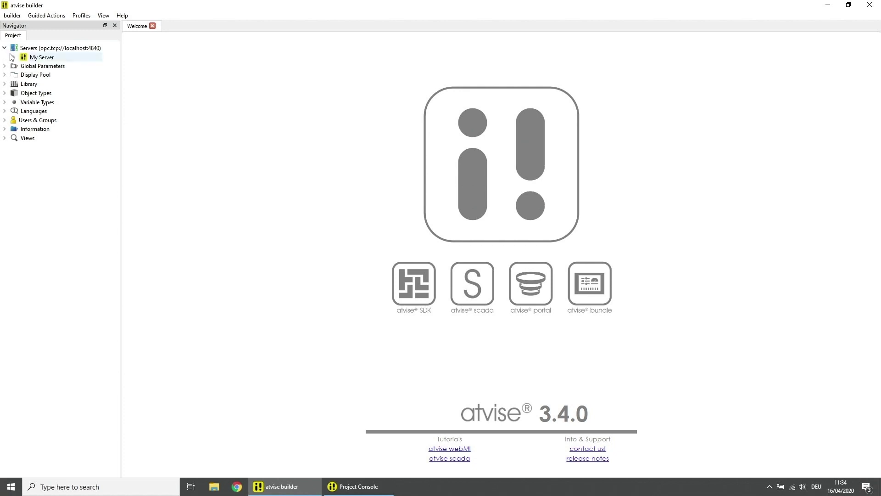
left_click(14, 57)
left_click(23, 84)
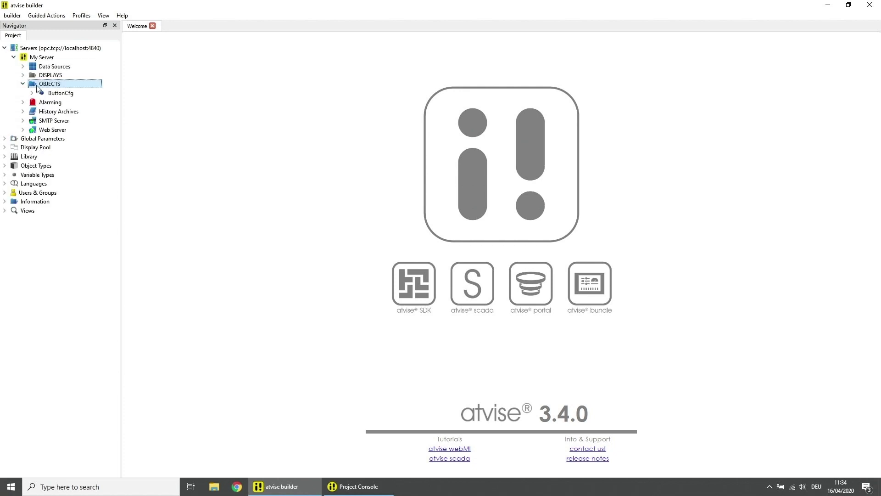
right_click(48, 85)
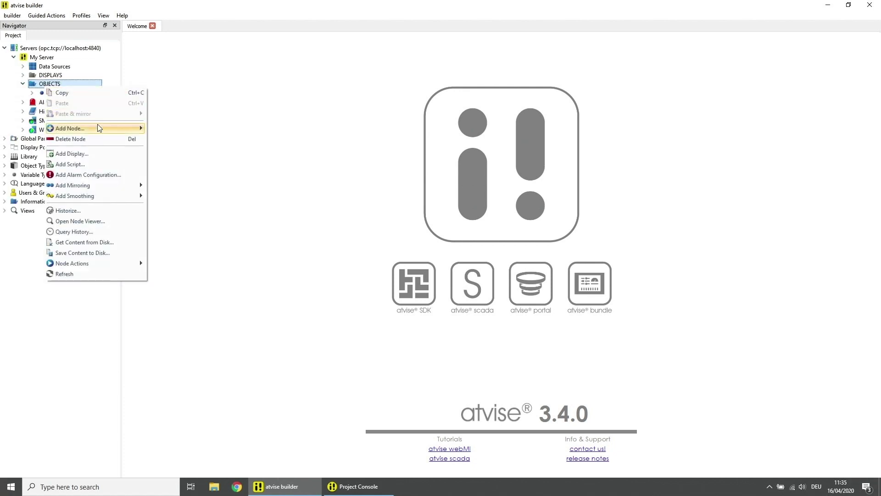
mouse_move(100, 129)
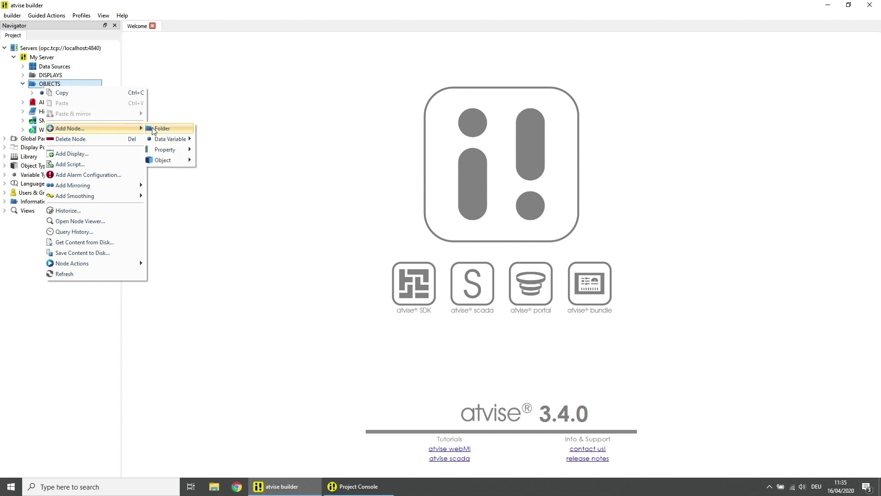
mouse_move(170, 138)
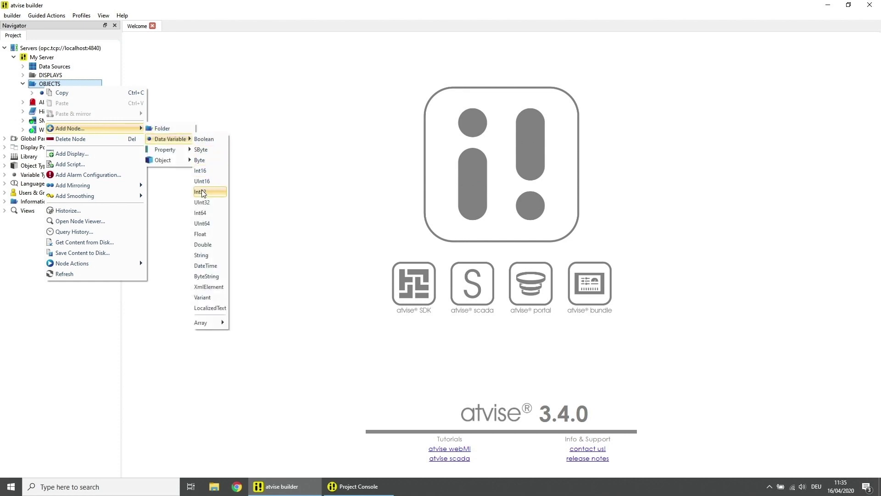
left_click(204, 192)
type("myInt")
key("Return")
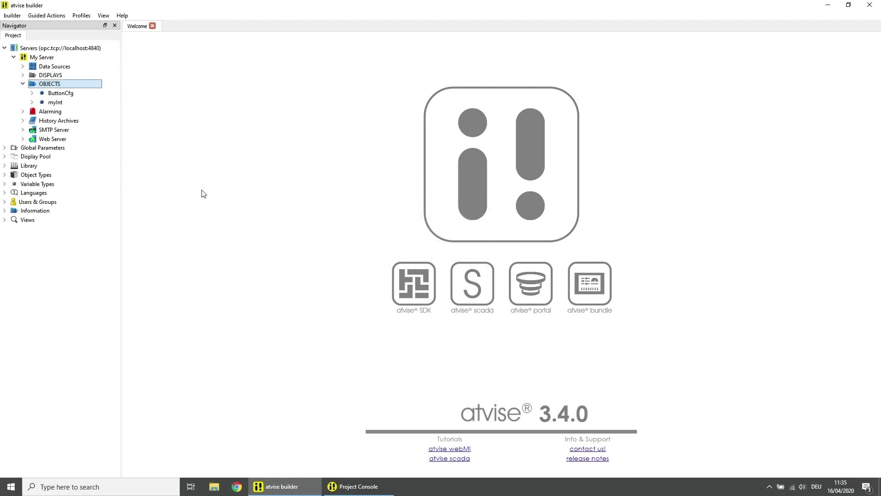
Step: Add a Boolean data variable named myBool1 under OBJECTS
right_click(58, 87)
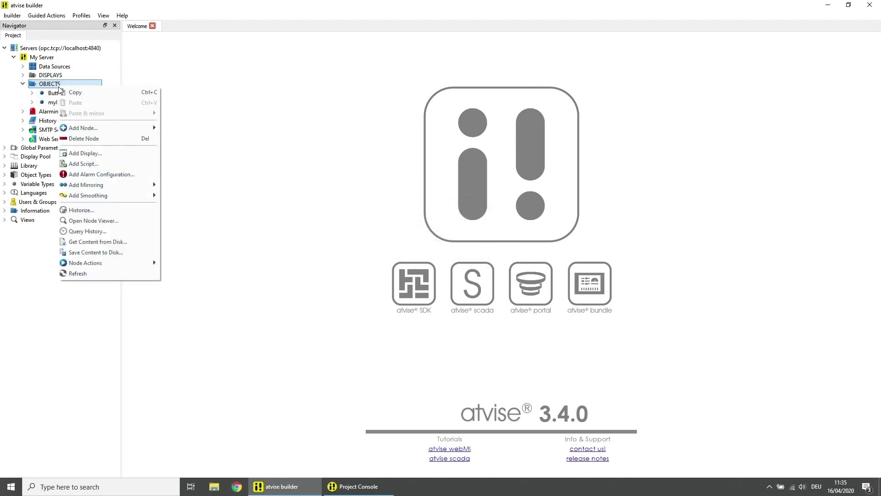
mouse_move(111, 131)
mouse_move(190, 141)
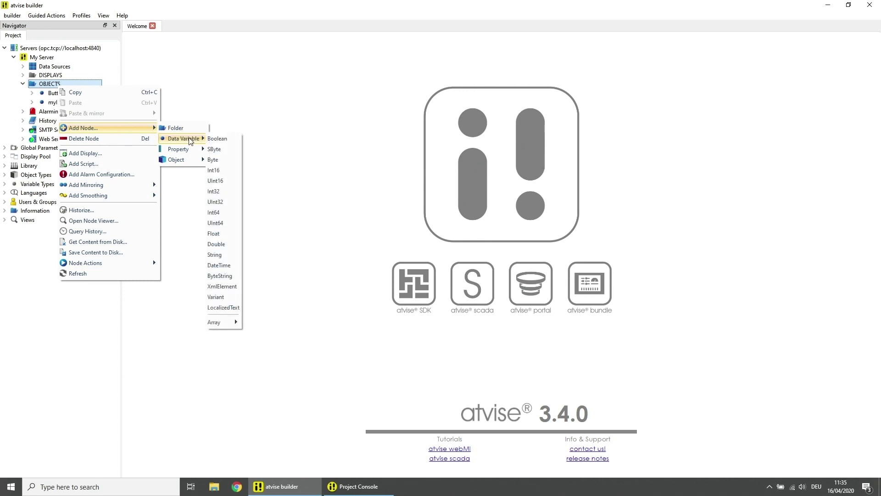
left_click(220, 139)
type("myBool1")
key("Return")
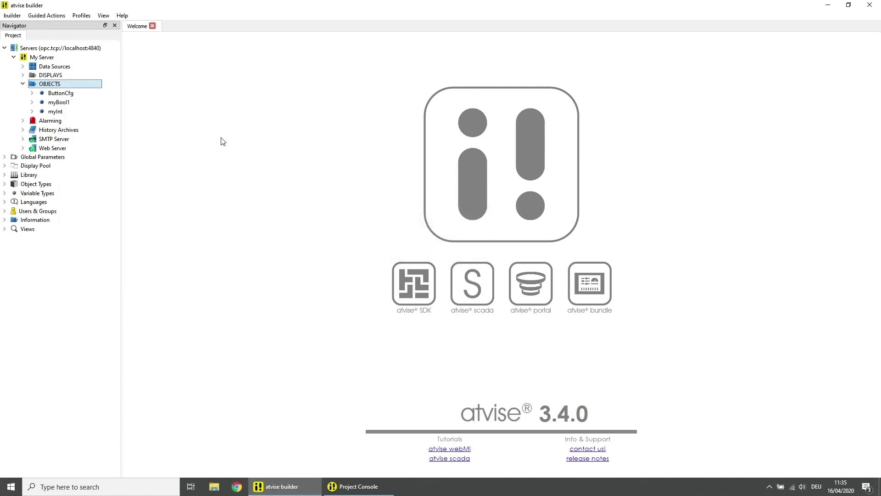
Step: Add a second Boolean data variable named myBool2 under OBJECTS
right_click(74, 85)
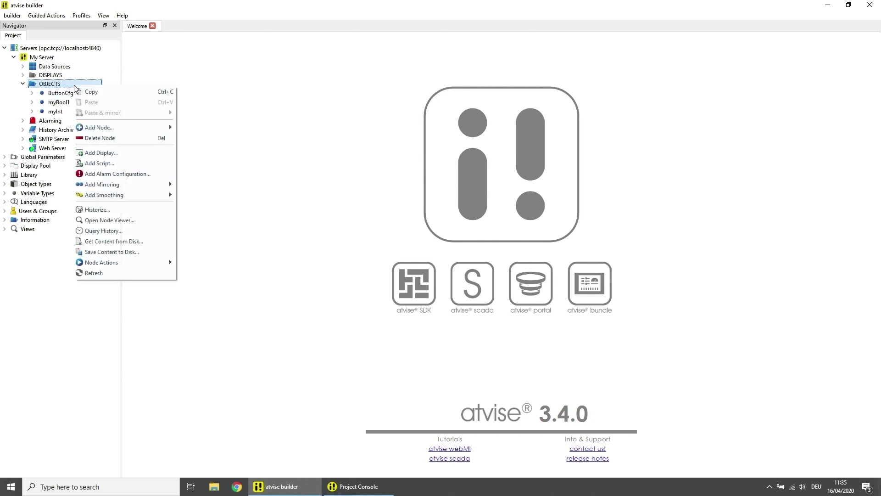
mouse_move(133, 128)
mouse_move(197, 137)
left_click(228, 139)
type("myBool2")
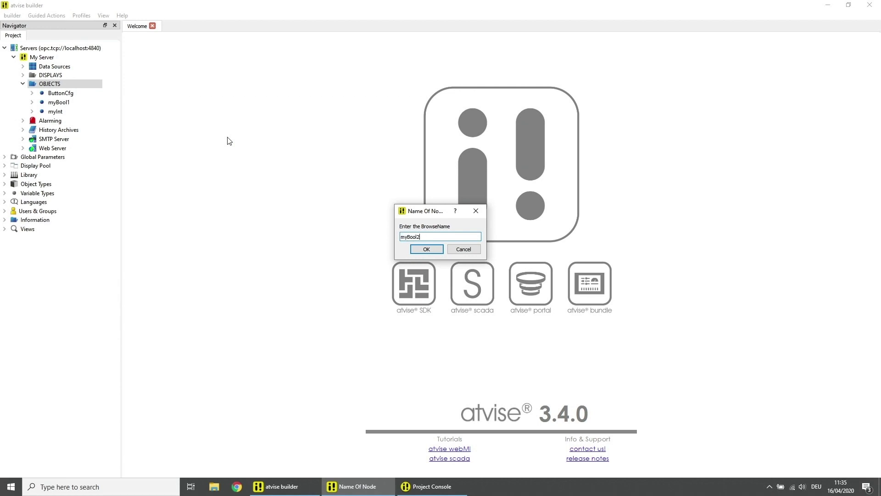
key("Return")
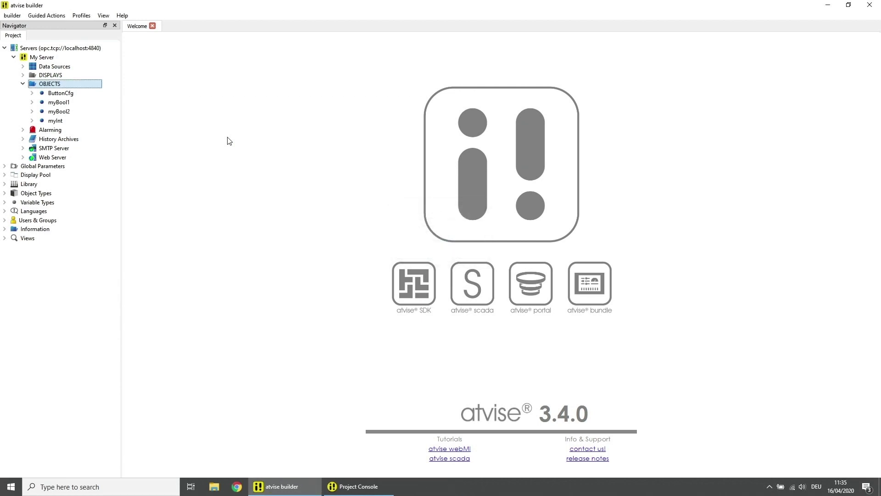
Step: Change the Warning category under Alarming > Categories to 'Acknowledged by inactive' and save
left_click(23, 131)
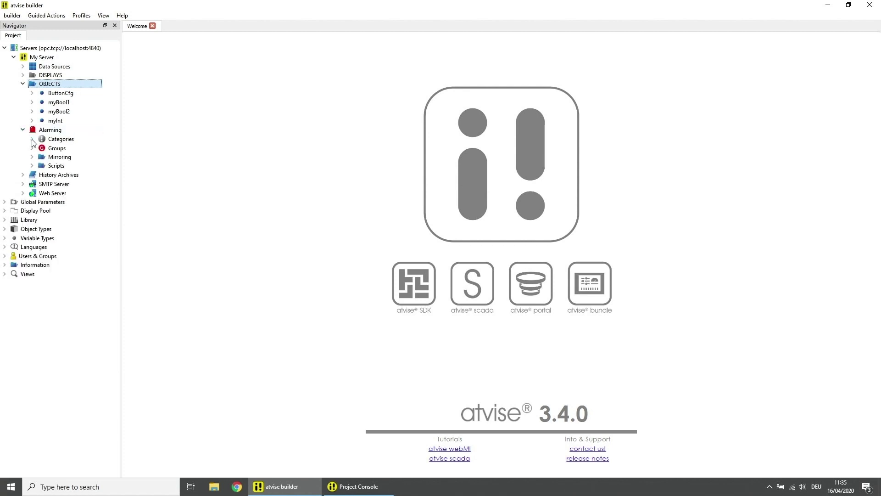
left_click(32, 139)
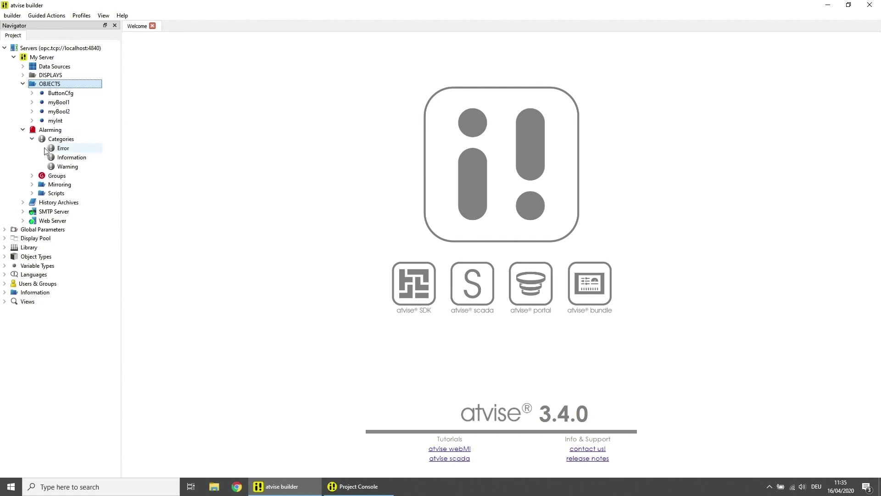
double_click(64, 167)
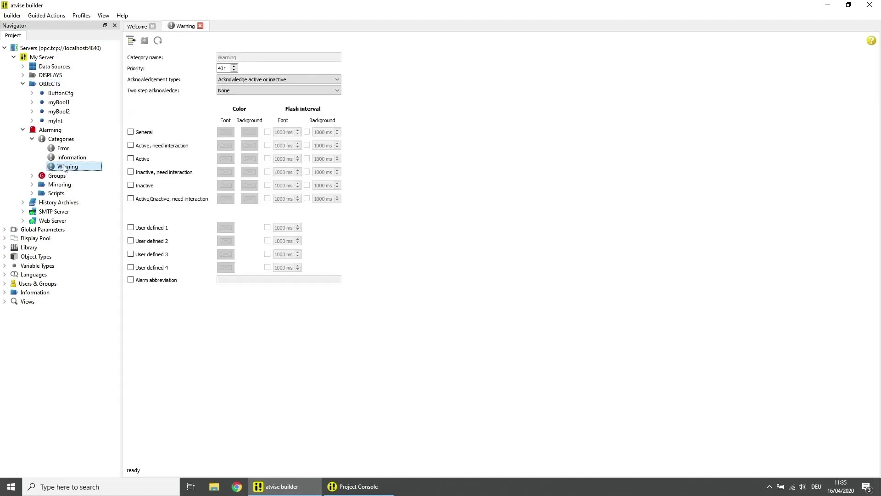
left_click(238, 81)
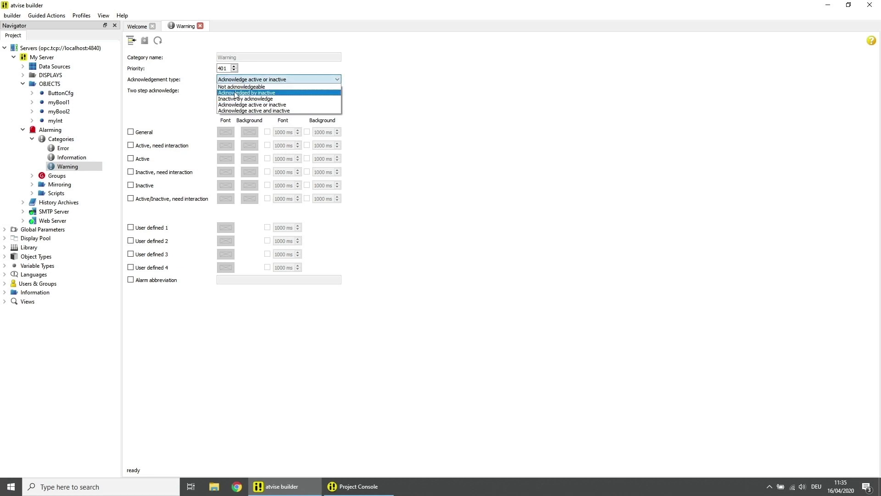
left_click(235, 94)
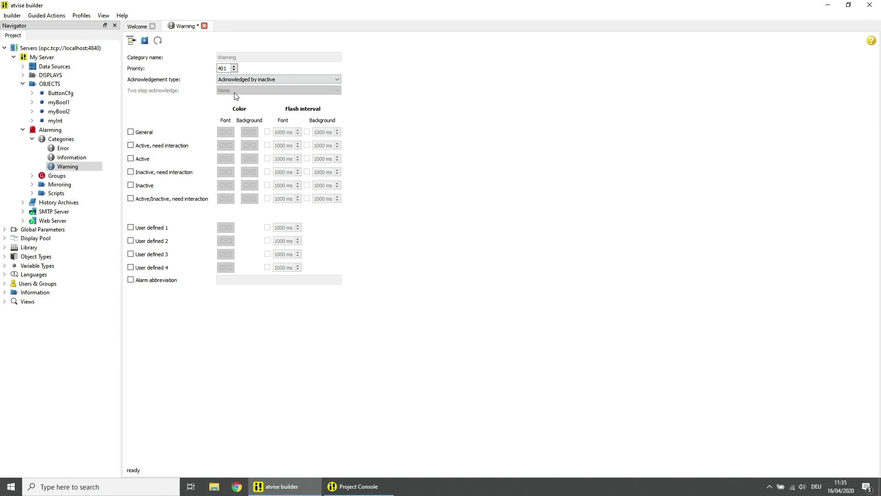
left_click(145, 41)
Step: Create alarm configuration myConfig1 on myBool1 and select it in the expanded tree
left_click(55, 103)
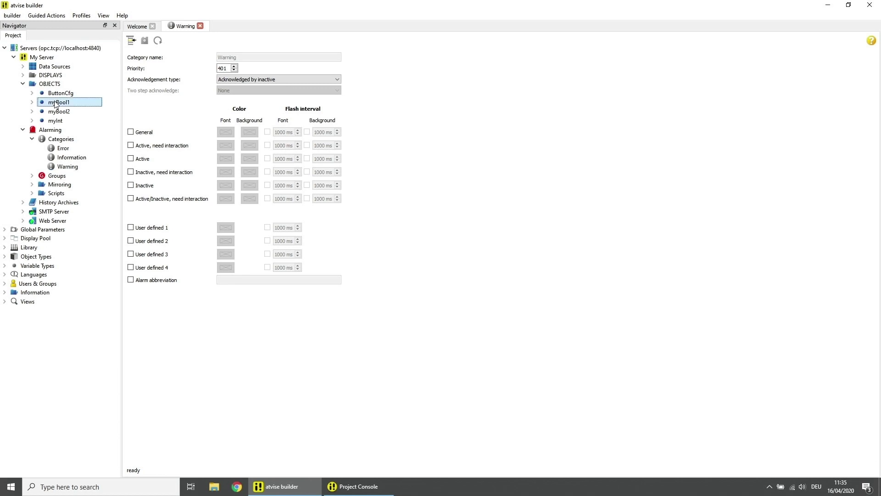
right_click(56, 104)
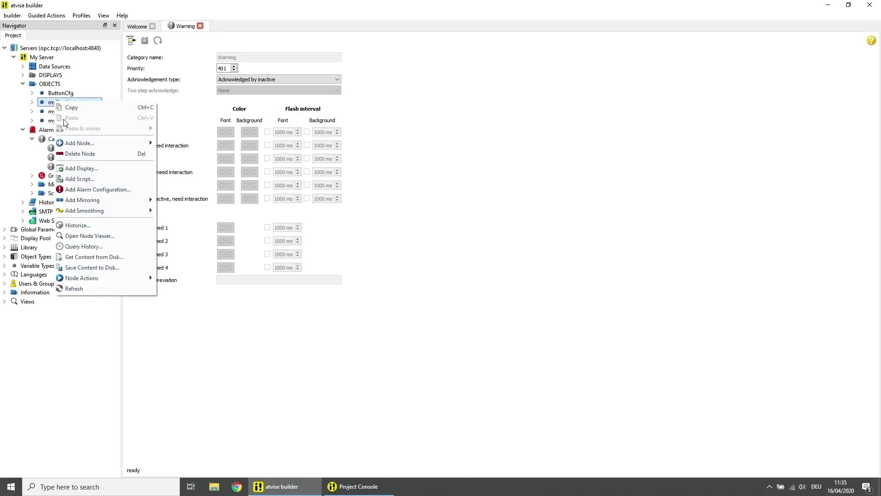
left_click(83, 191)
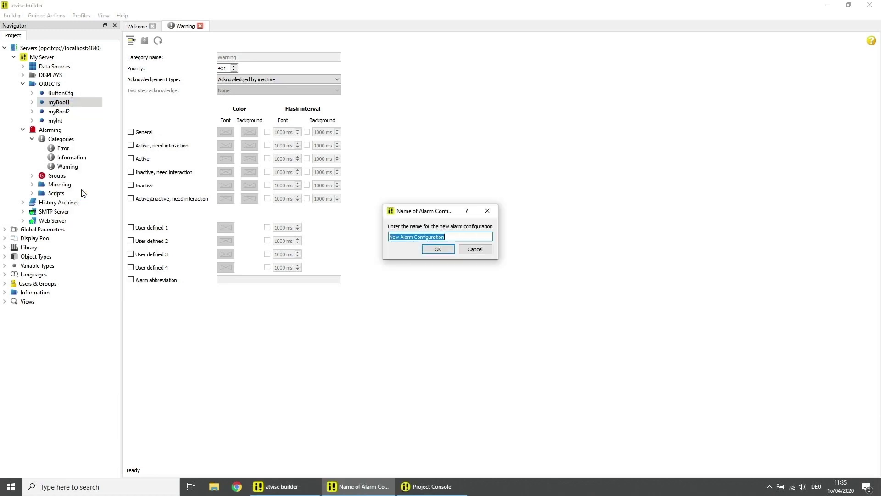
type("myConfig1")
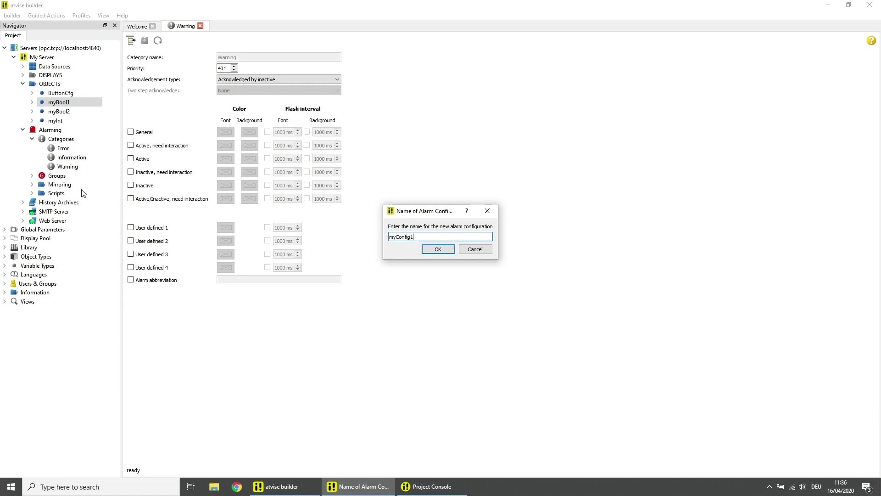
key("Return")
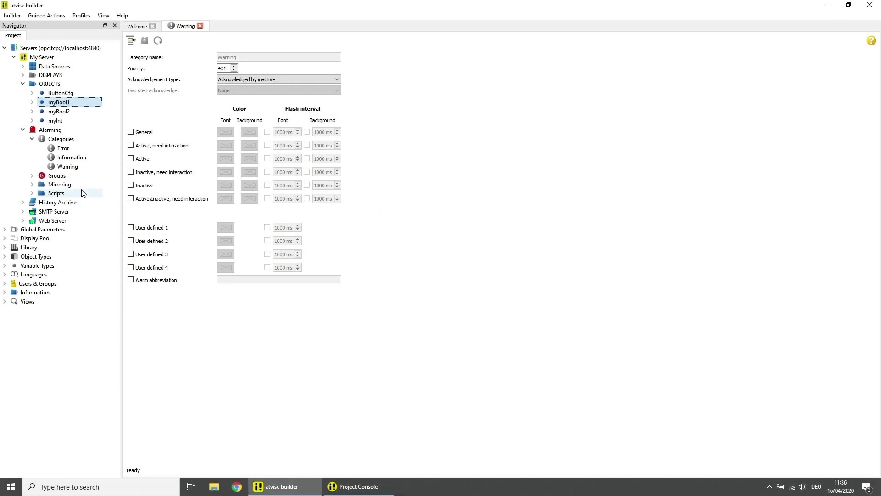
left_click(32, 102)
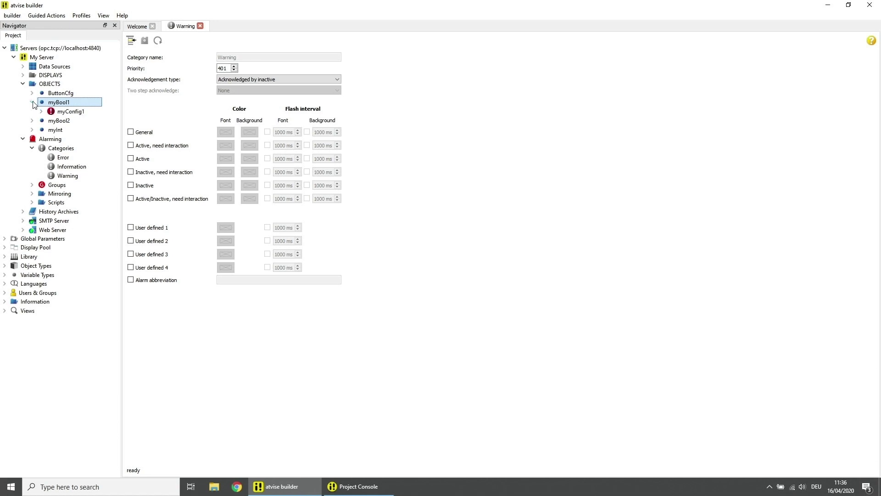
left_click(61, 112)
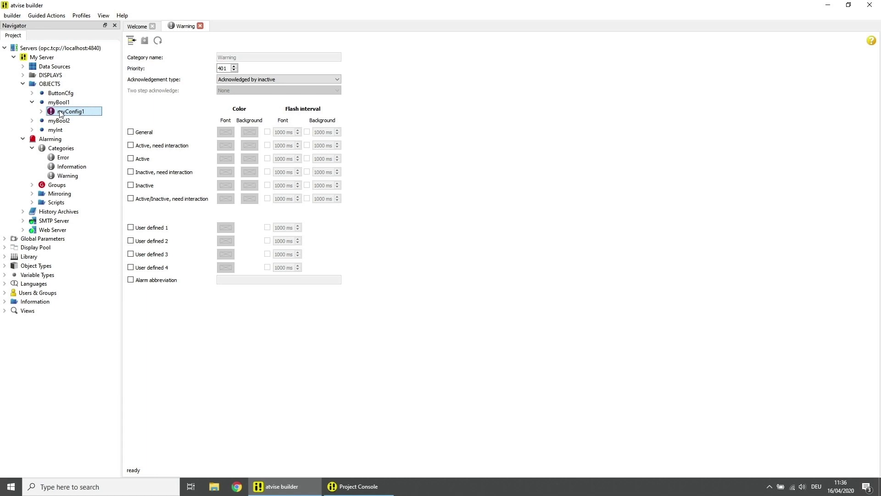
Step: Add condition 'Inspection Flap open' on true with text 'Inspection Flap engine 1 open', then save
double_click(60, 112)
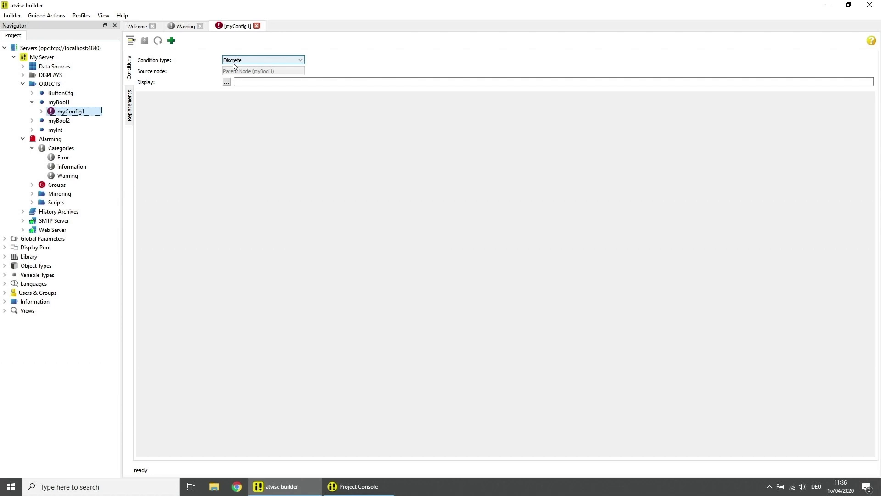
left_click(171, 41)
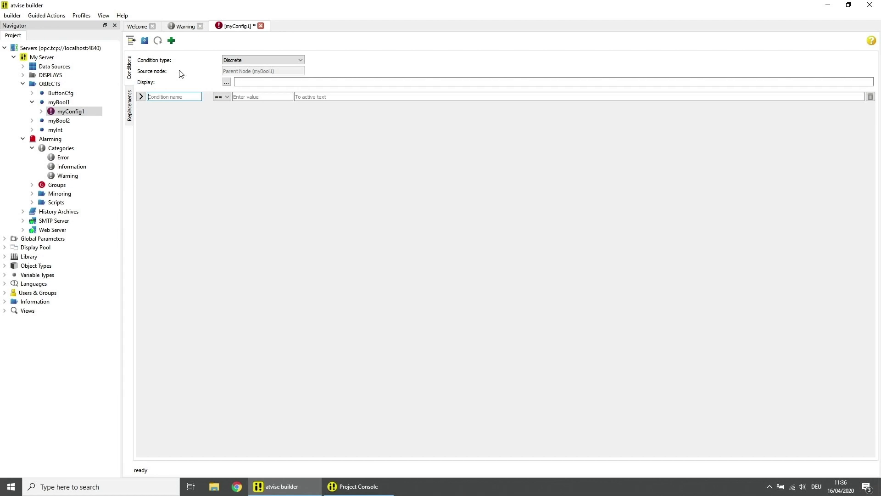
type("Inspection Flap open")
left_click(250, 95)
type("true")
left_click(320, 97)
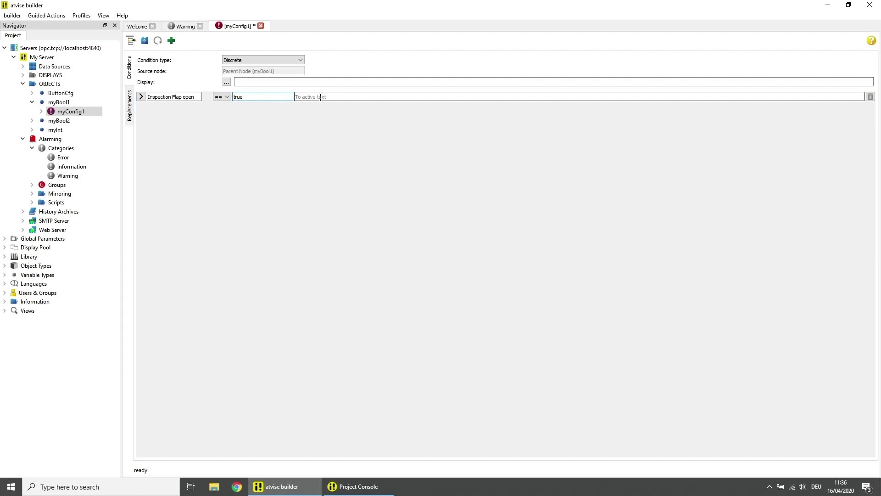
type("Inspection Flap engine 1 open")
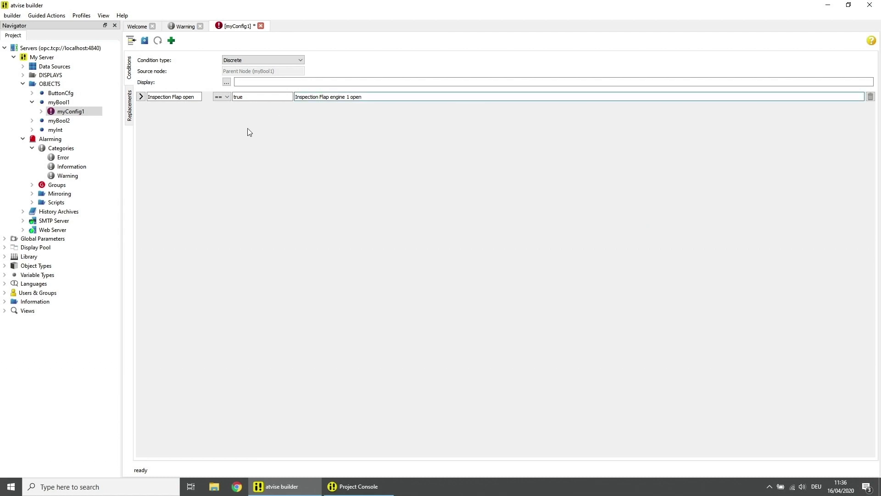
left_click(143, 97)
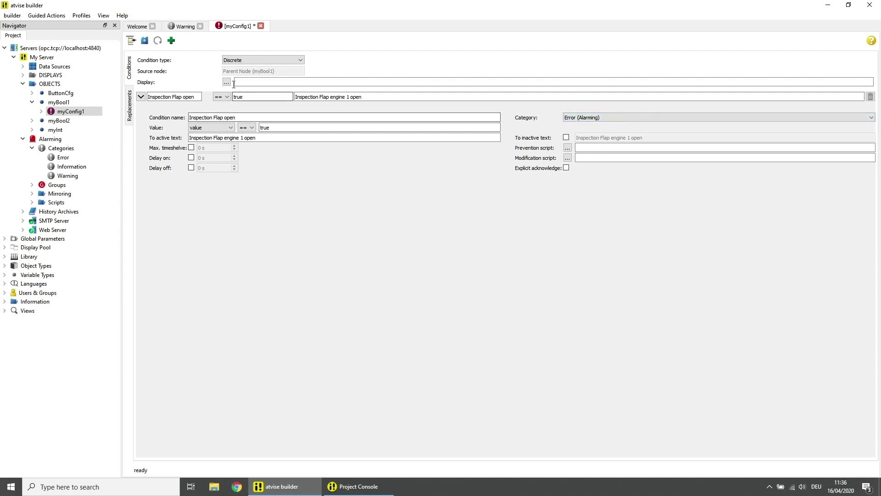
left_click(145, 41)
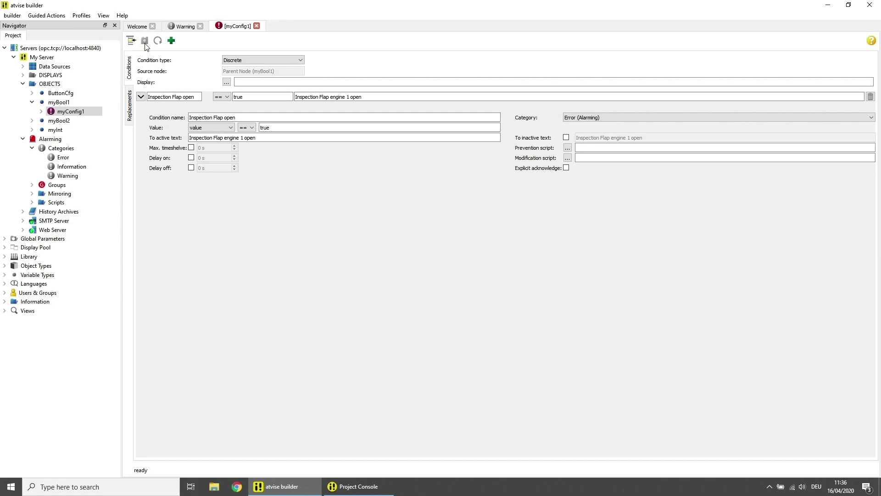
Step: Create alarm configuration myConfig2 on myBool2 and open it for editing
right_click(61, 122)
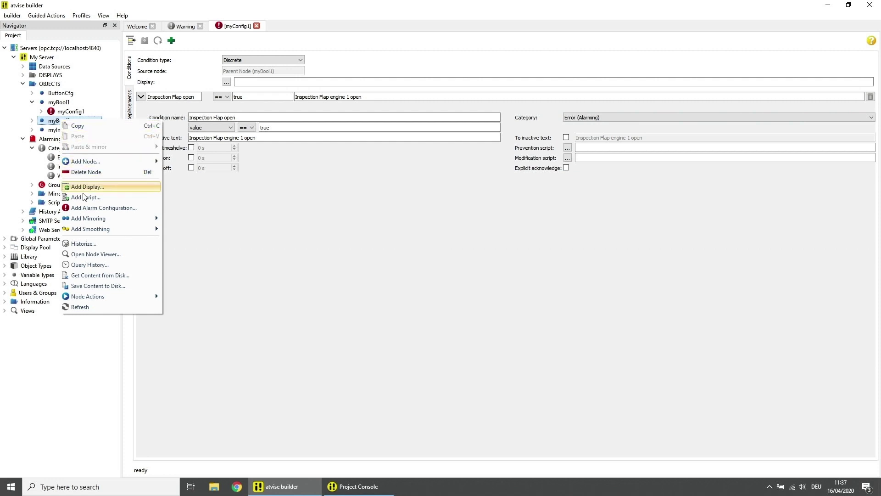
left_click(86, 208)
type("myConfig2")
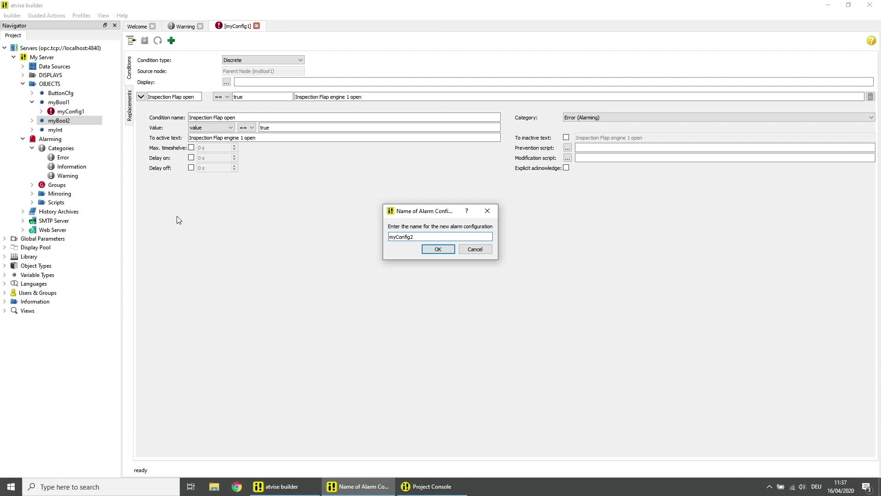
key("Return")
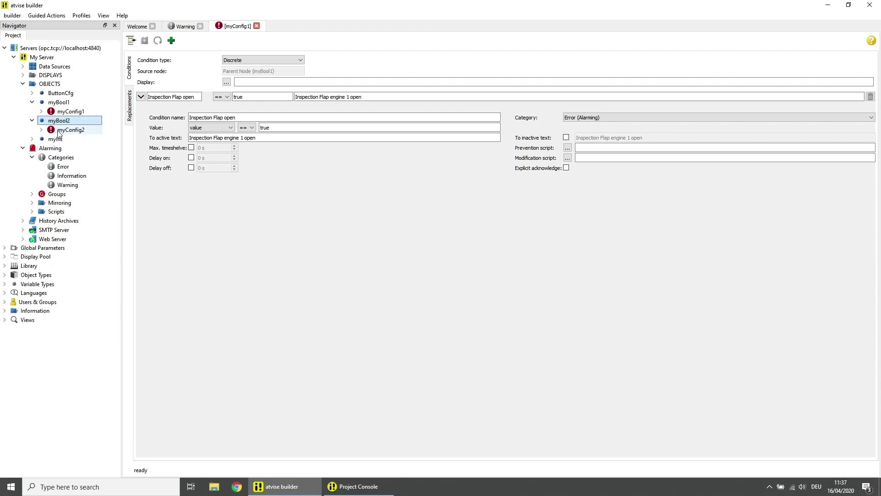
double_click(59, 133)
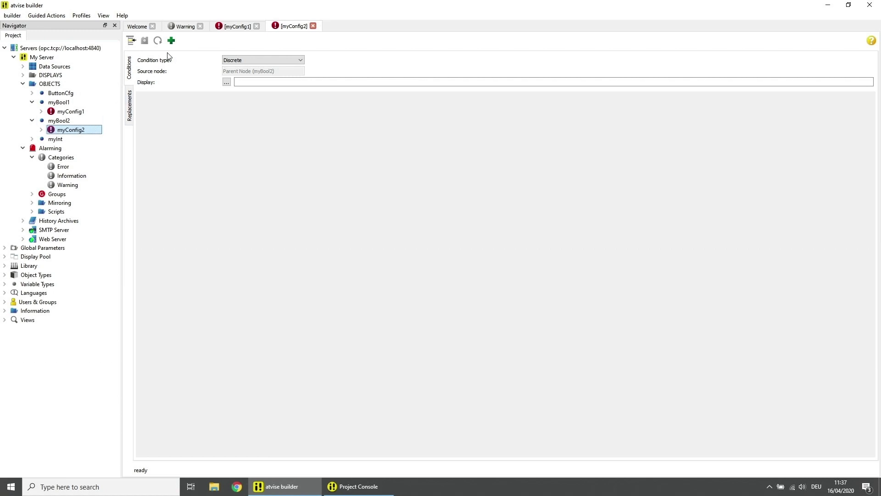
Step: Add 'Inspection Flap open' on true, text 'Inspection Flap engine 2 open', 5 s delay, and save
left_click(171, 41)
left_click(166, 98)
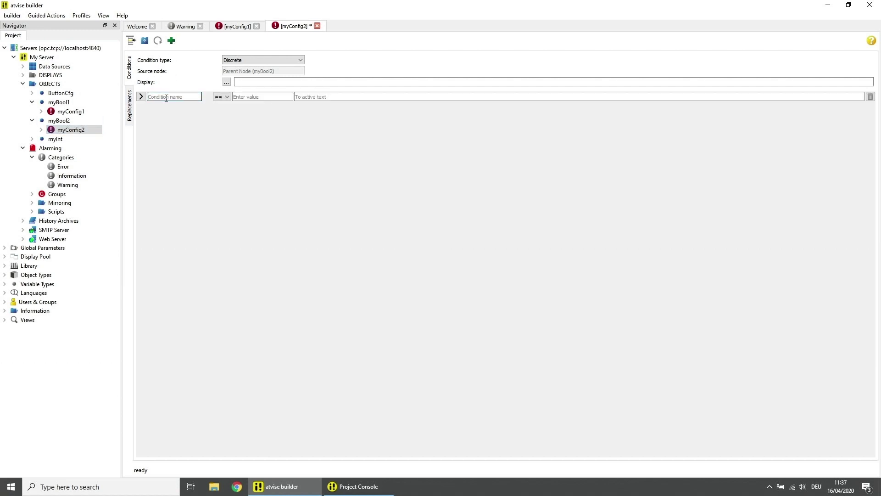
type("Inspection Flap open")
left_click(272, 97)
type("true")
left_click(324, 96)
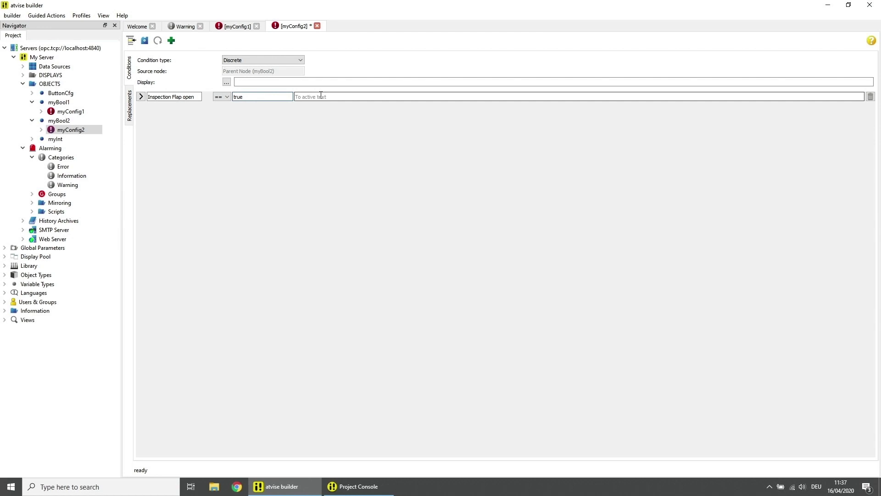
type("Inspe")
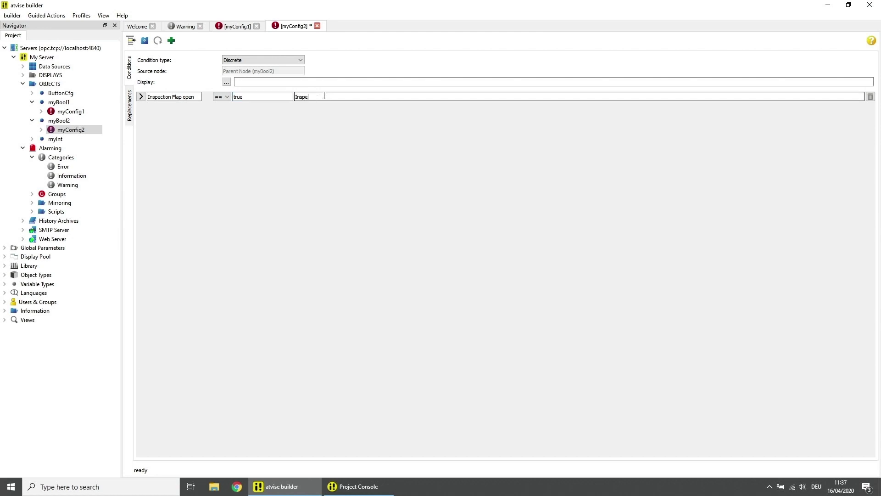
type("ction Flap engine 2 open")
left_click(144, 41)
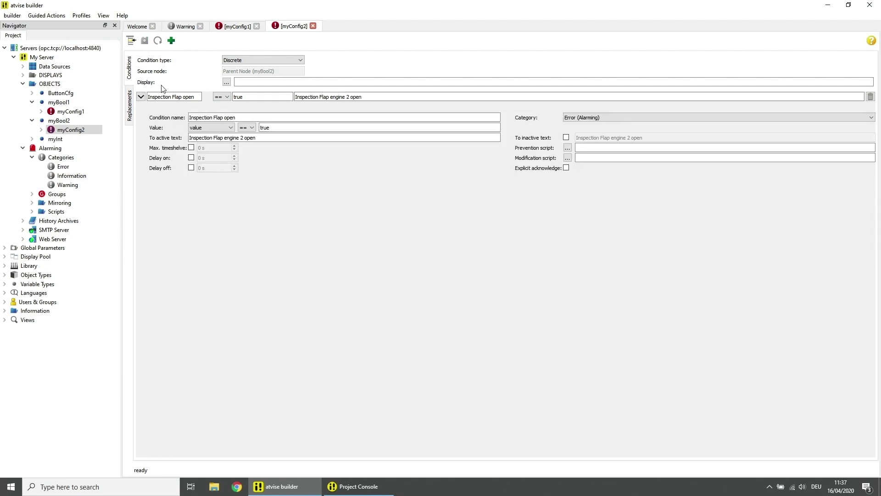
left_click(192, 157)
double_click(201, 157)
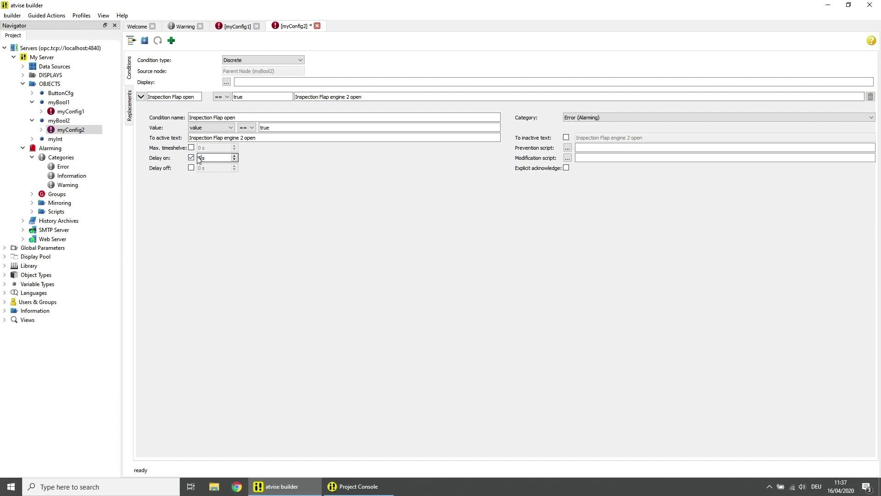
left_click(145, 41)
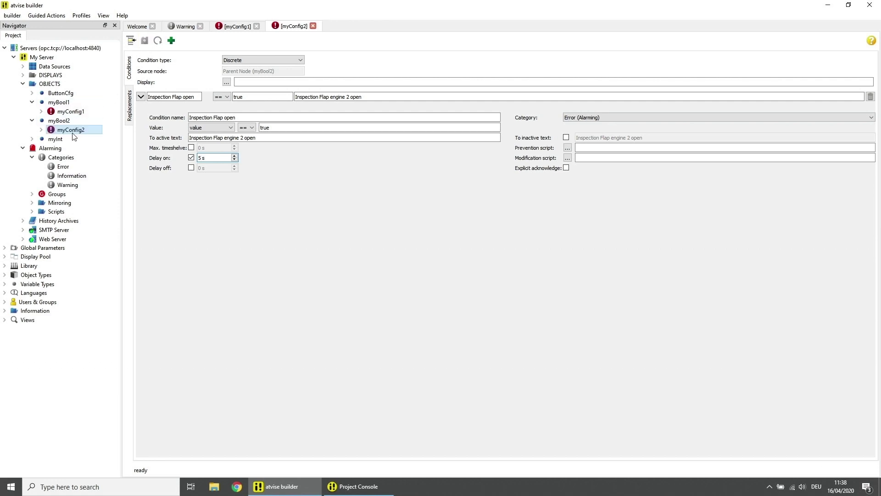
Step: Create alarm configuration myConfig3 on myInt and expand myInt to show it
right_click(46, 140)
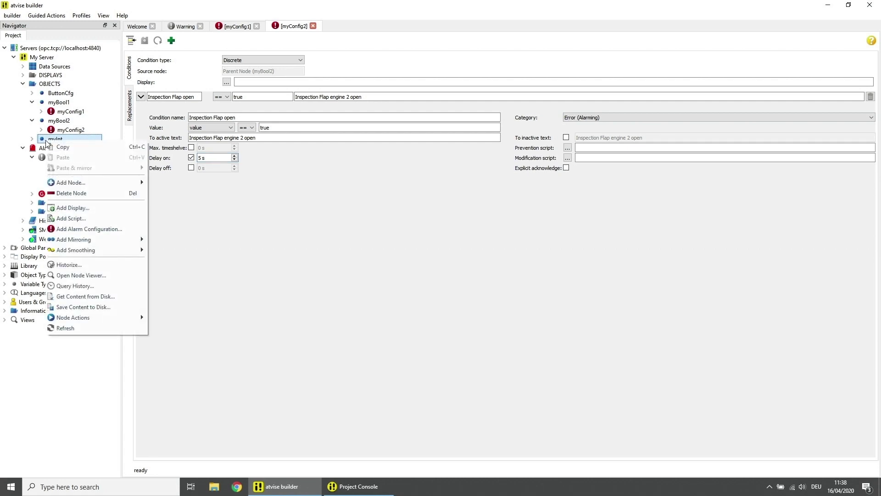
left_click(93, 228)
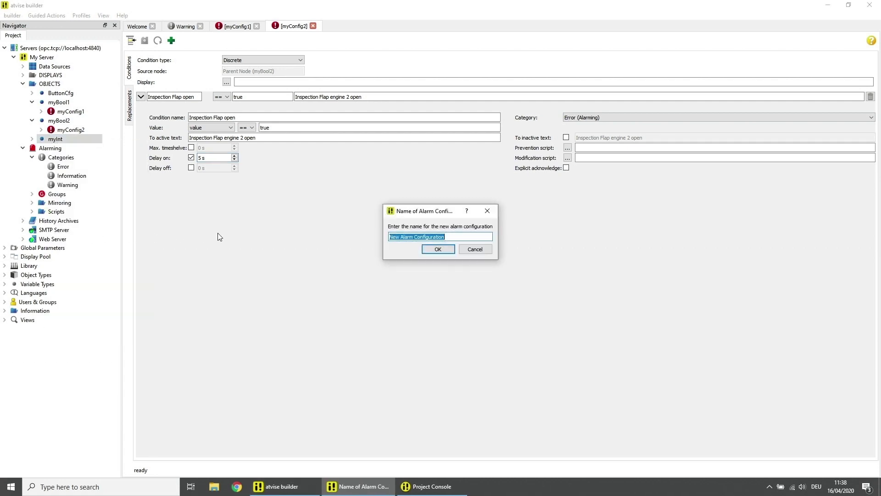
type("myConfig3")
key("Return")
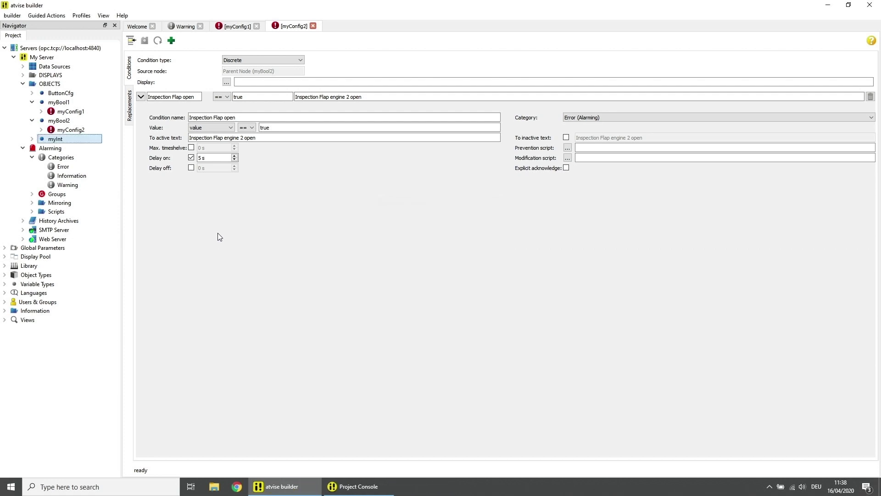
left_click(32, 139)
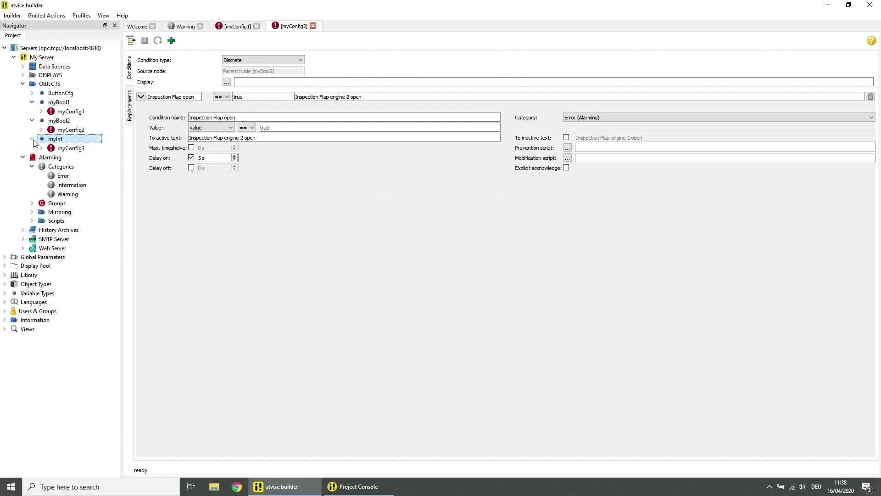
Step: Add Limit condition Temp Warning, 50 to 90, with text 'Temperature Sensor 1 warning'
double_click(60, 149)
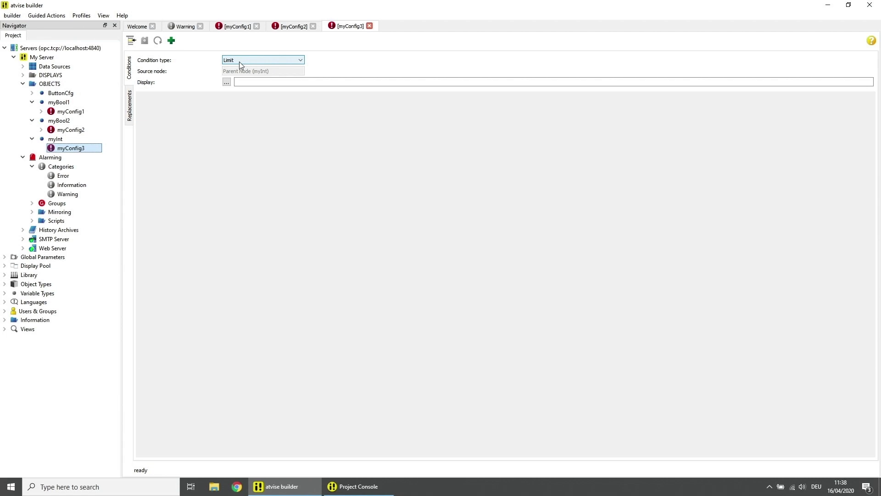
left_click(172, 41)
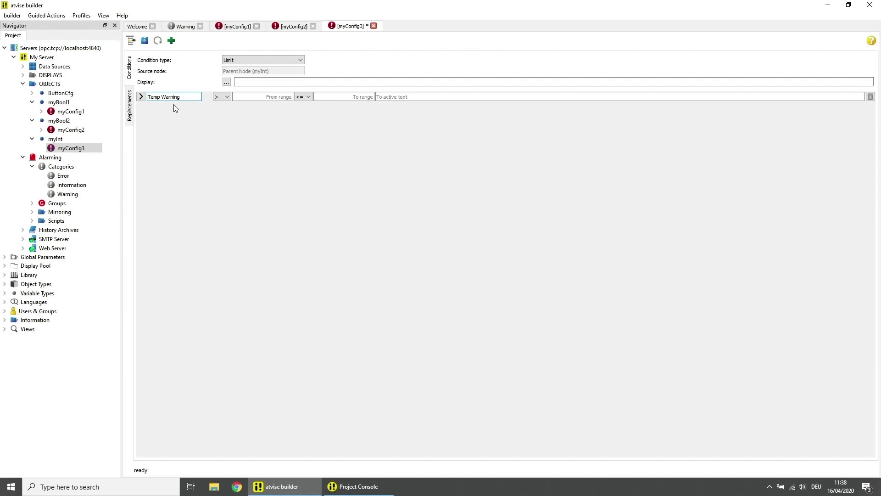
left_click(260, 97)
type("50")
type("9")
type("T")
type("emperature Sensor 1 warning")
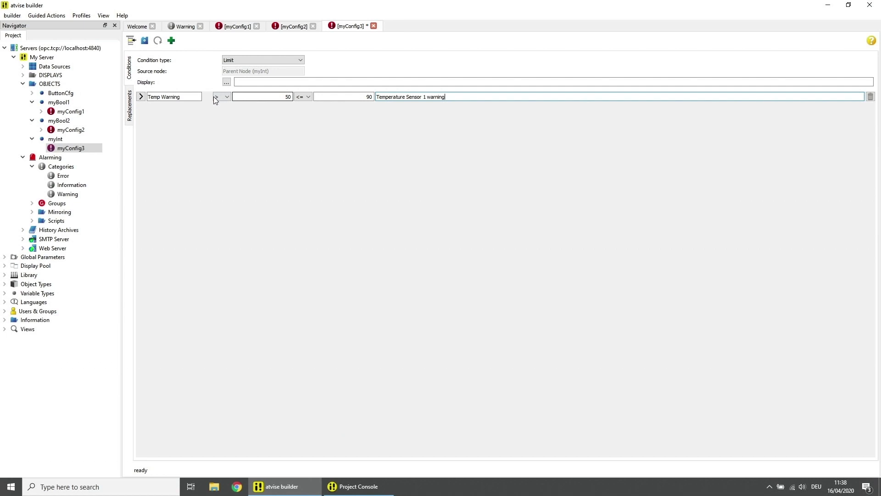
Step: Set Temp Warning's category to Warning (Alarming) and add a second condition row
left_click(141, 97)
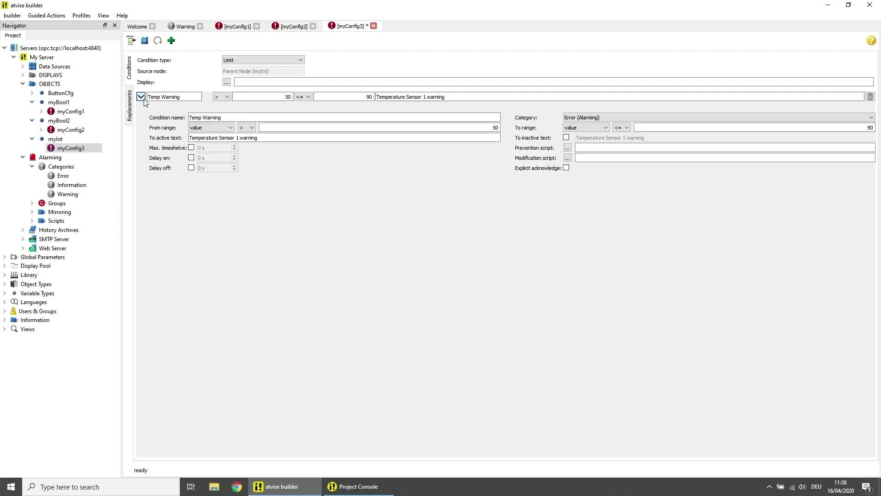
left_click(575, 120)
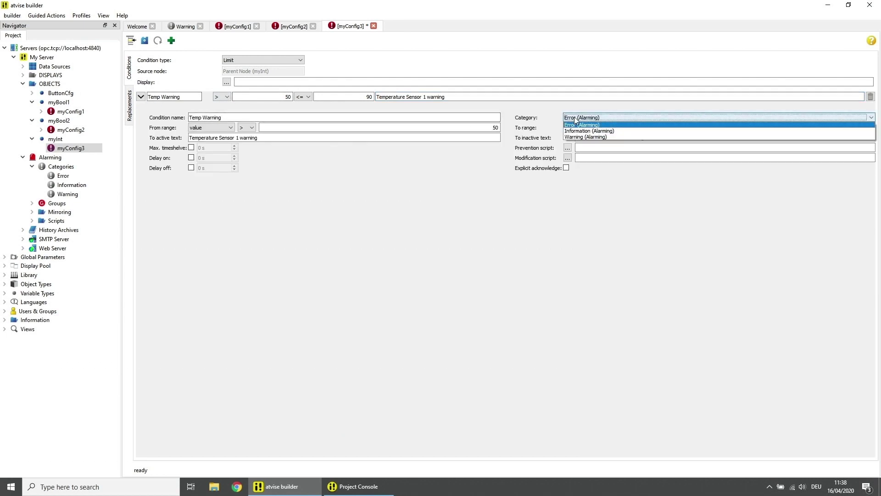
left_click(576, 137)
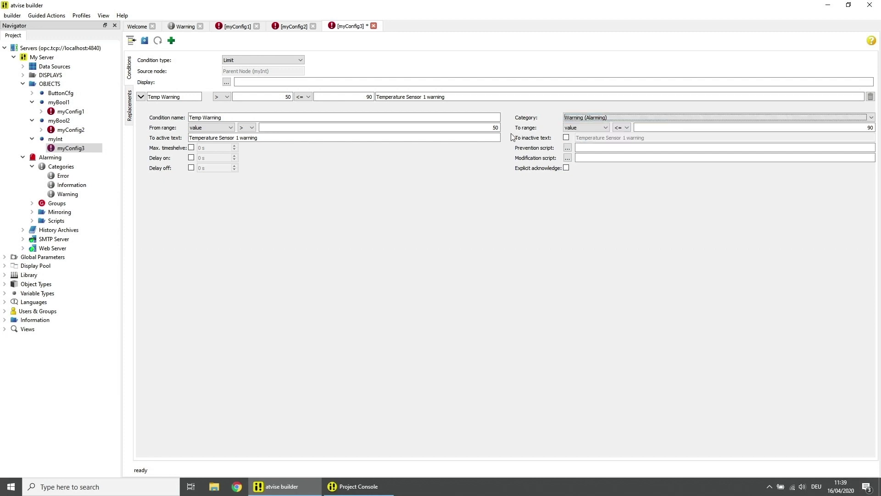
left_click(171, 40)
left_click(168, 97)
Step: Define Temp Error above 90 with text 'Temperature Sensor 1 error' and save myConfig3
type("Temp Erro")
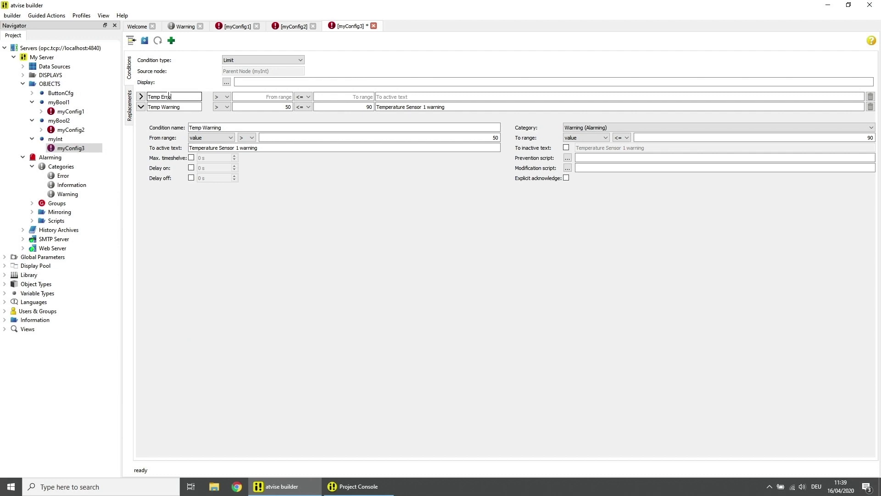
type("r")
left_click(276, 97)
type("90")
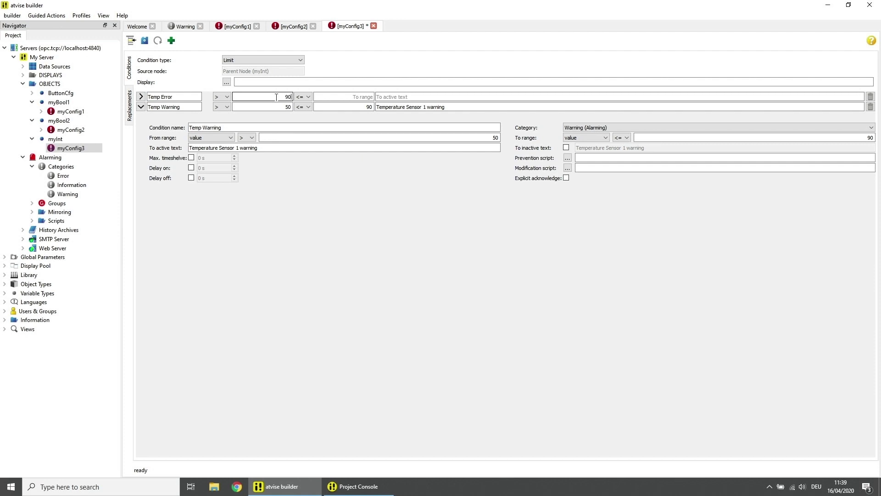
left_click(345, 98)
left_click(390, 97)
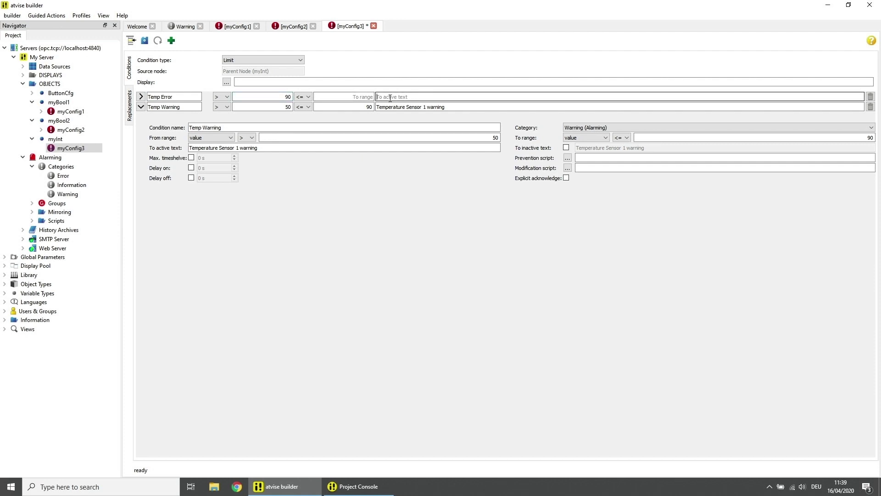
type("Temperature Sensor 1 error")
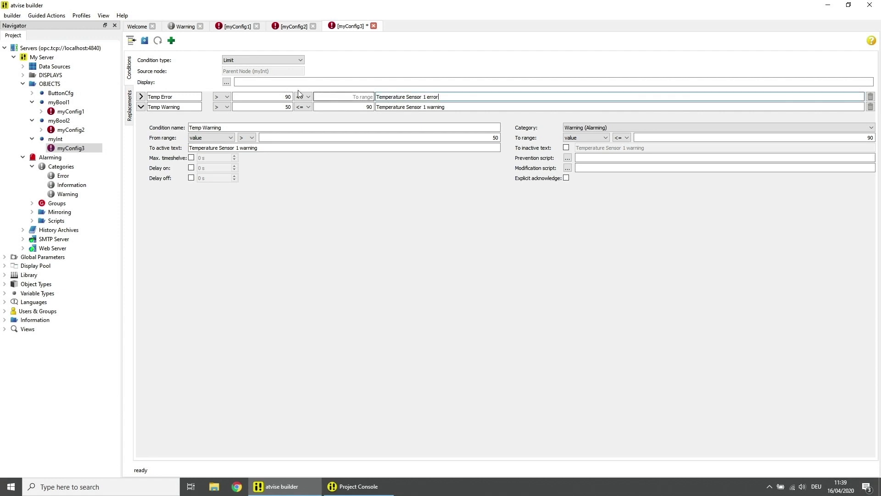
left_click(145, 42)
left_click(145, 41)
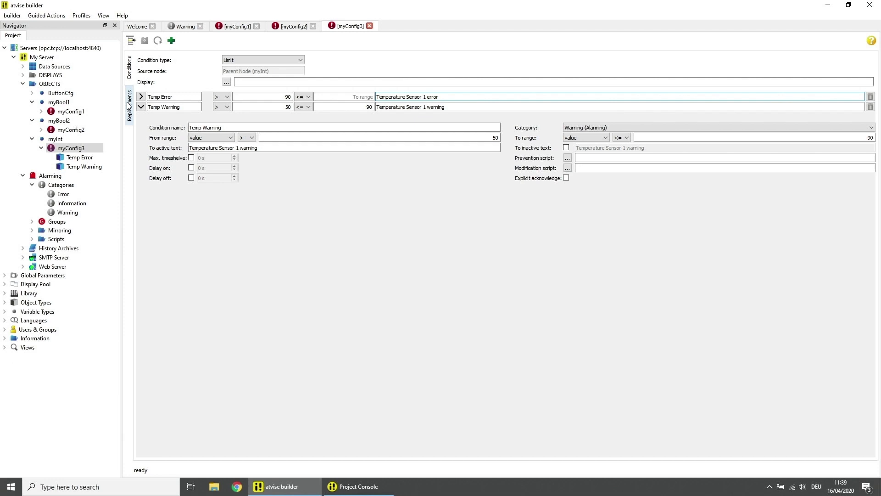
left_click(57, 222)
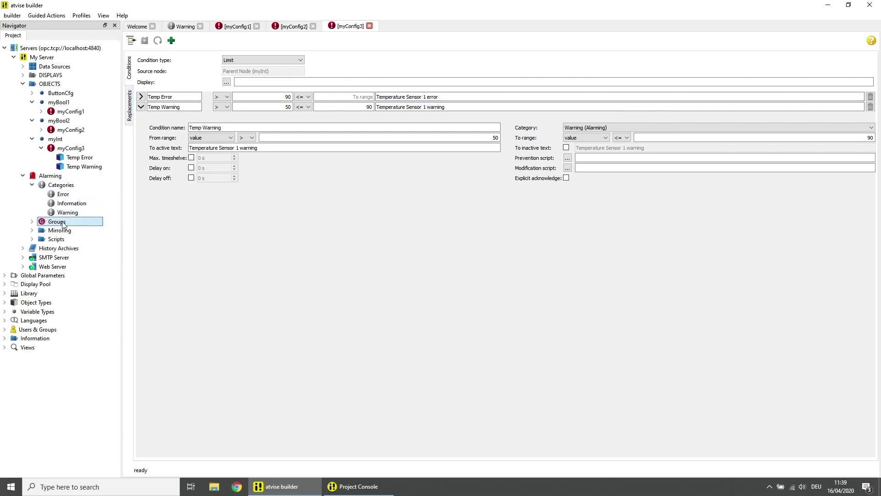
Step: Add alarm group 'inspection flap group' under Alarming > Groups and open it
right_click(62, 223)
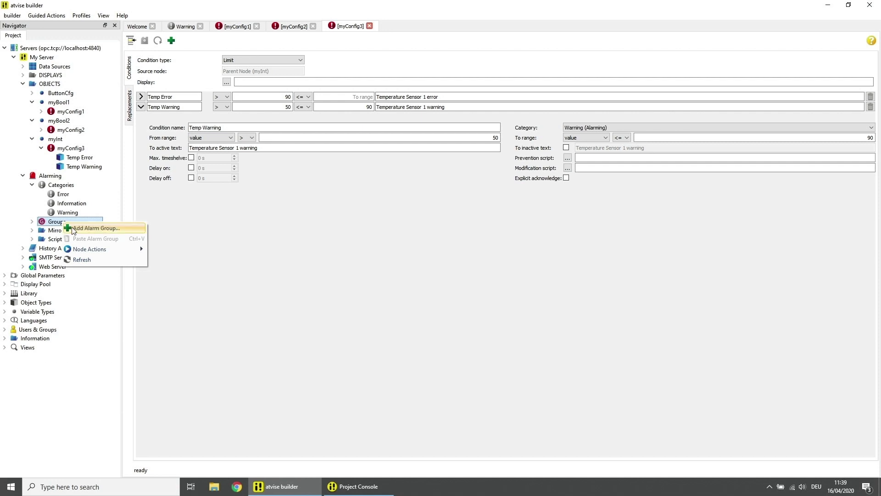
left_click(94, 228)
type("in")
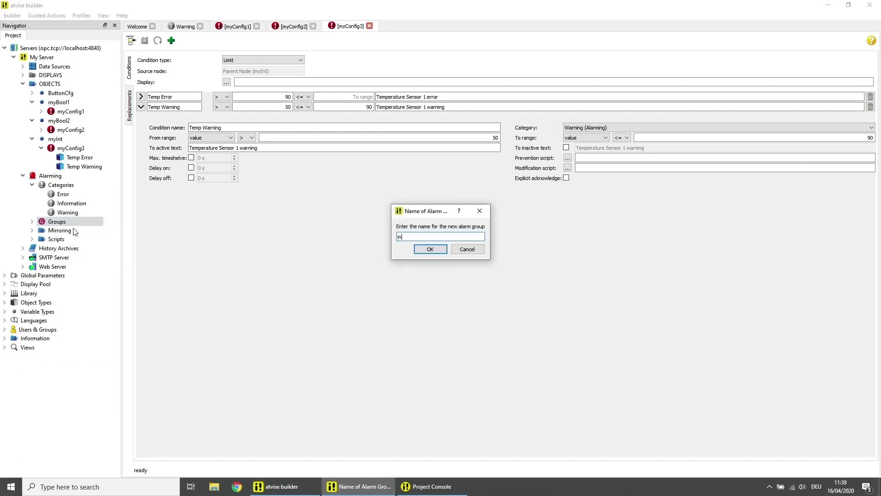
type("spection flap group")
key("Return")
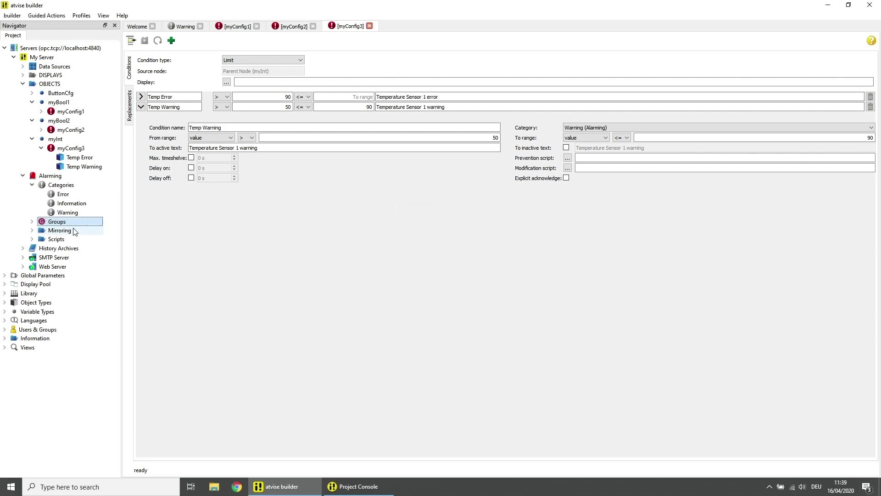
left_click(32, 222)
double_click(75, 233)
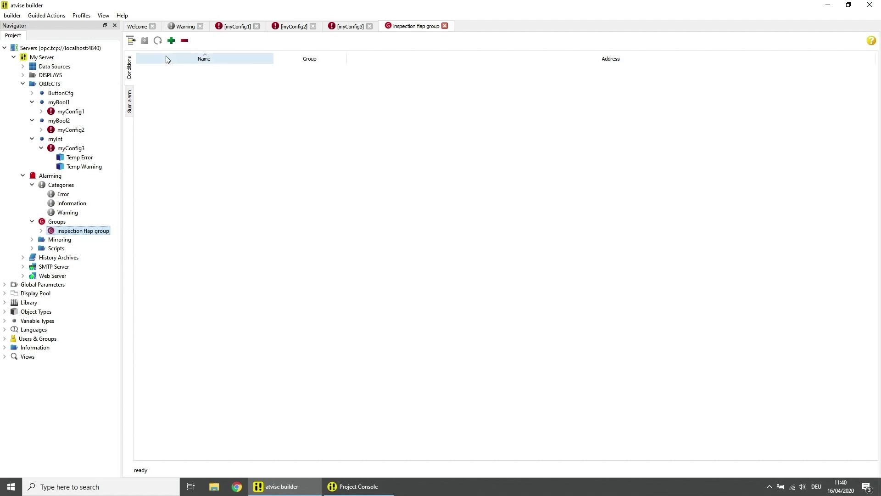
Step: Pick the Inspection Flap open conditions from myConfig1 and myConfig2 and add them to the group
left_click(172, 40)
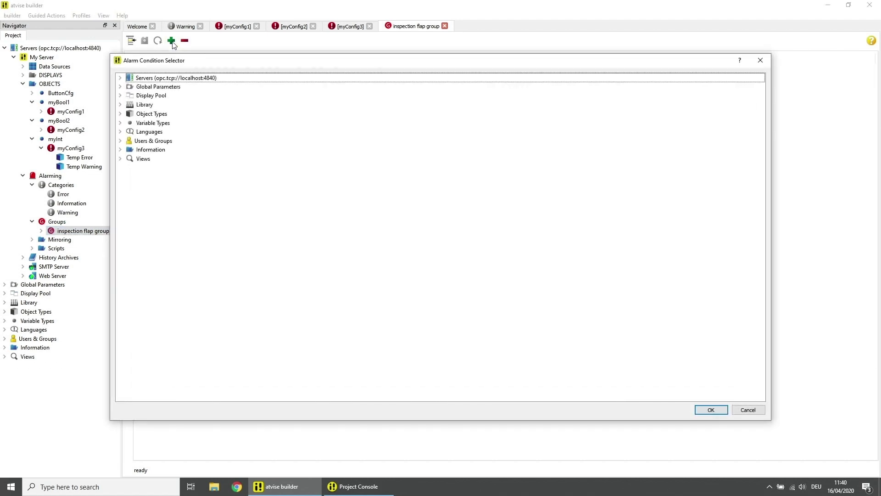
left_click(121, 79)
left_click(129, 87)
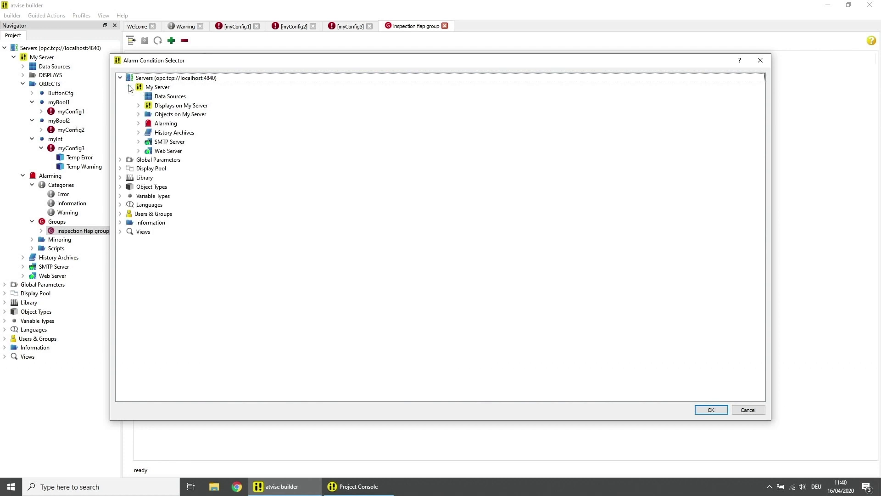
left_click(138, 114)
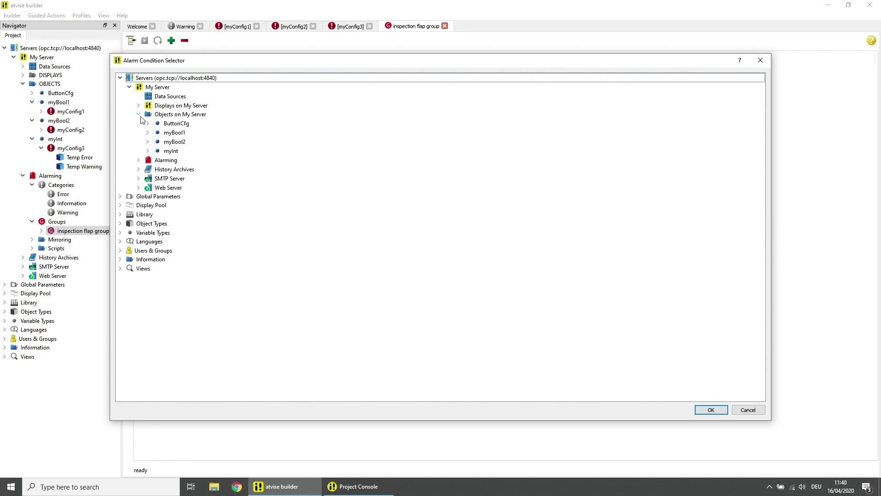
left_click(148, 133)
left_click(157, 142)
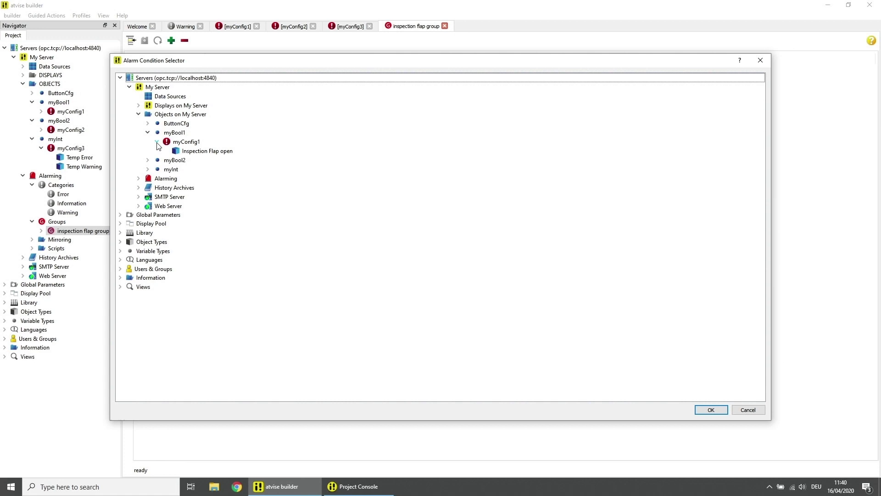
left_click(147, 160)
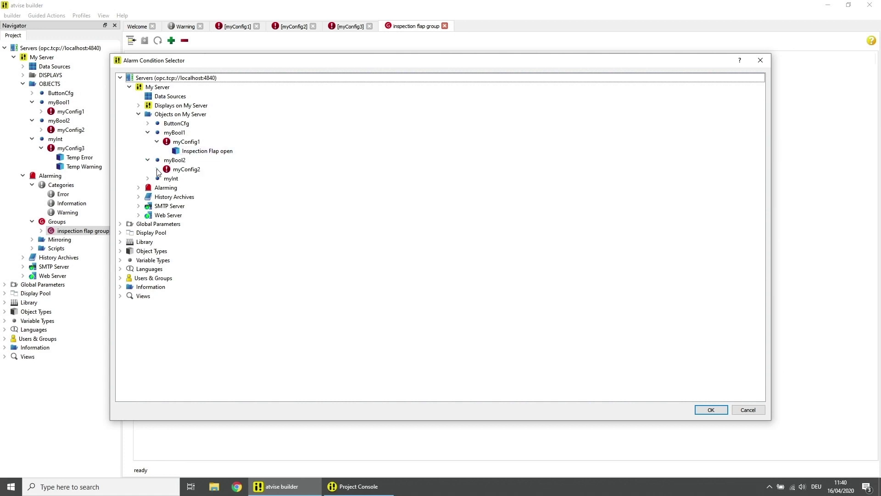
left_click(157, 170)
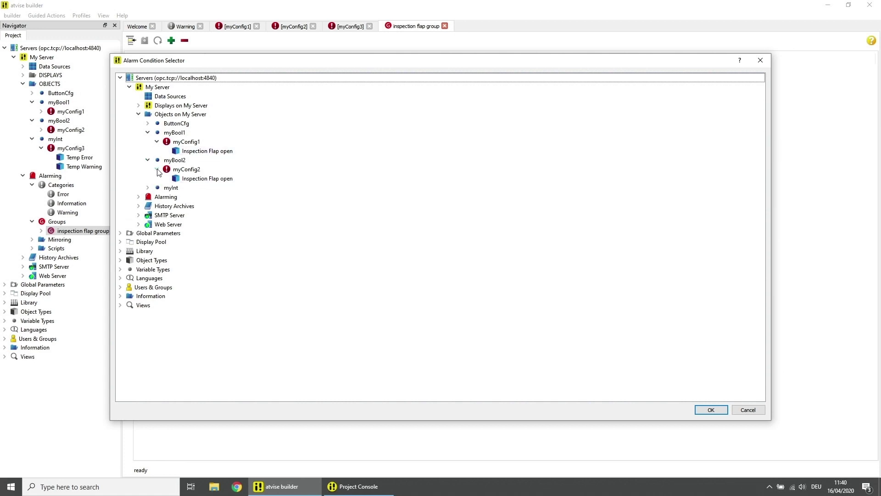
left_click(195, 151)
left_click(197, 179, "ctrl")
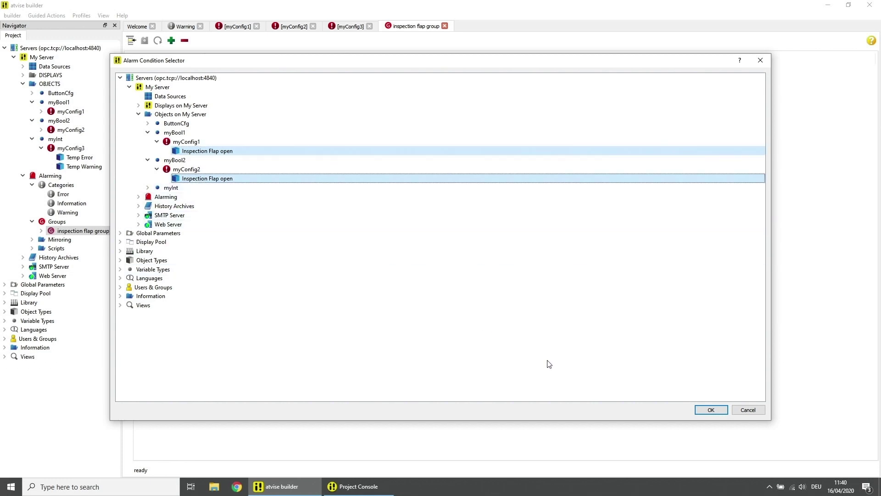
left_click(709, 410)
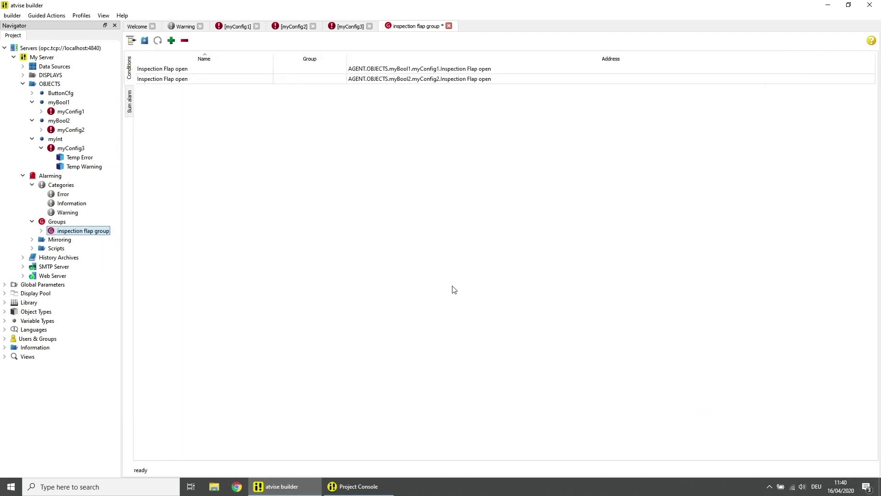
Step: Enable the group's sum alarm 'Inspection Flaps open' with condition 'Inspection Flap engine 1 or 2', and save
left_click(129, 103)
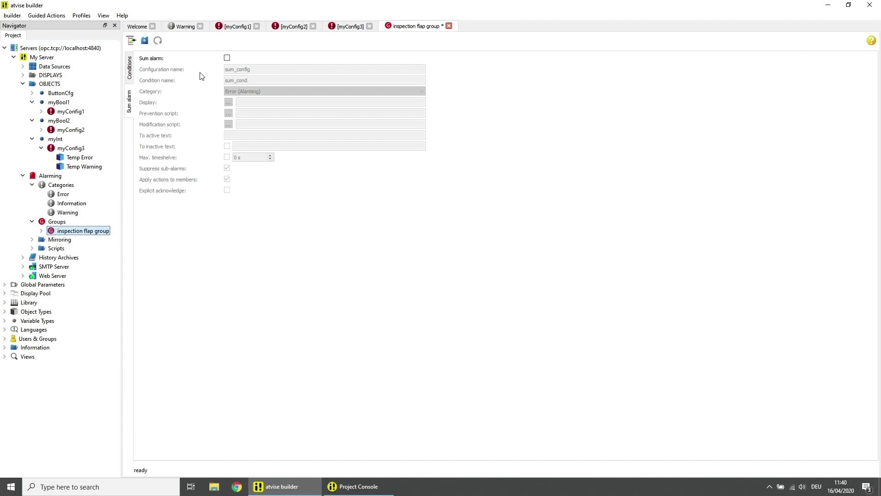
left_click(227, 59)
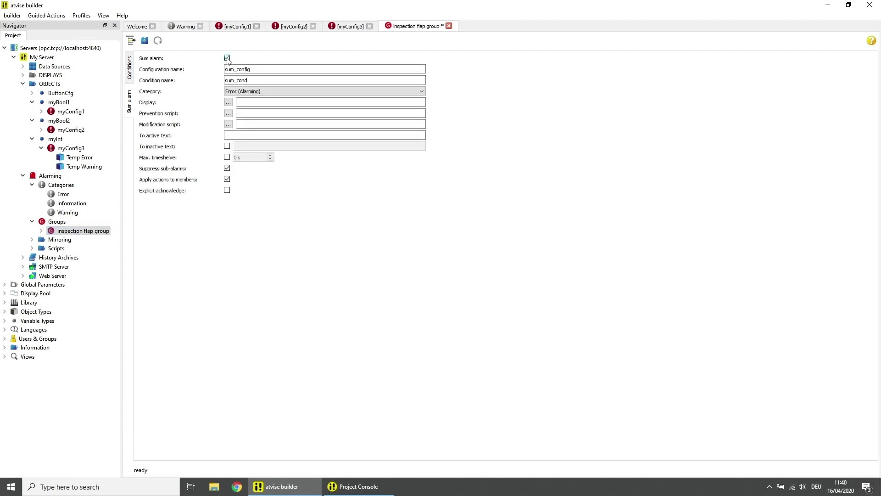
left_click_drag(261, 69, 226, 69)
type("Inspection Flaps open")
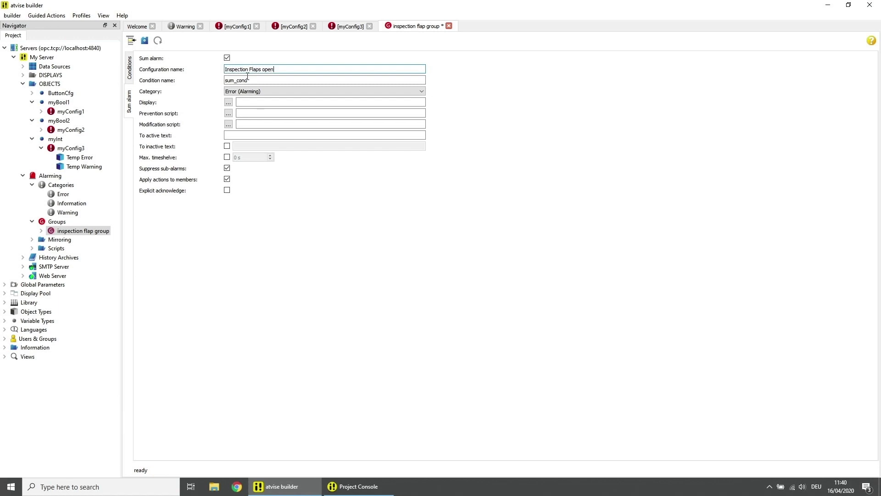
left_click_drag(247, 79, 218, 81)
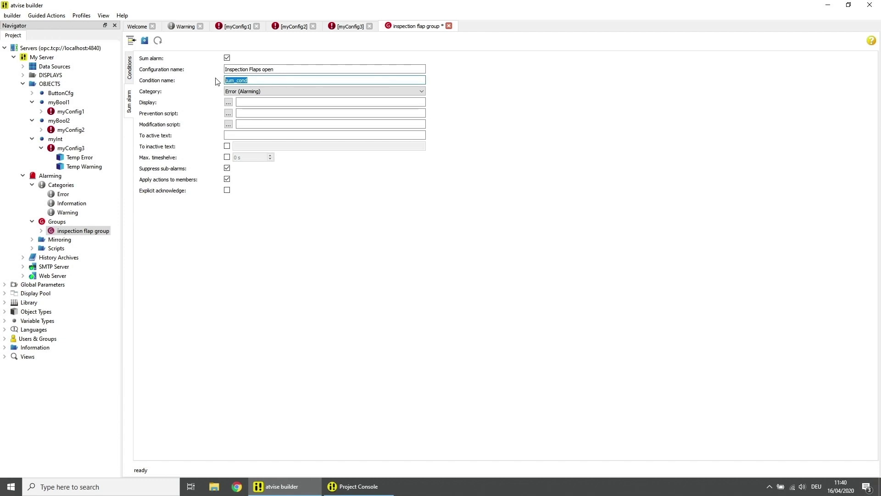
type("Inspection Flap engine 1 or 2")
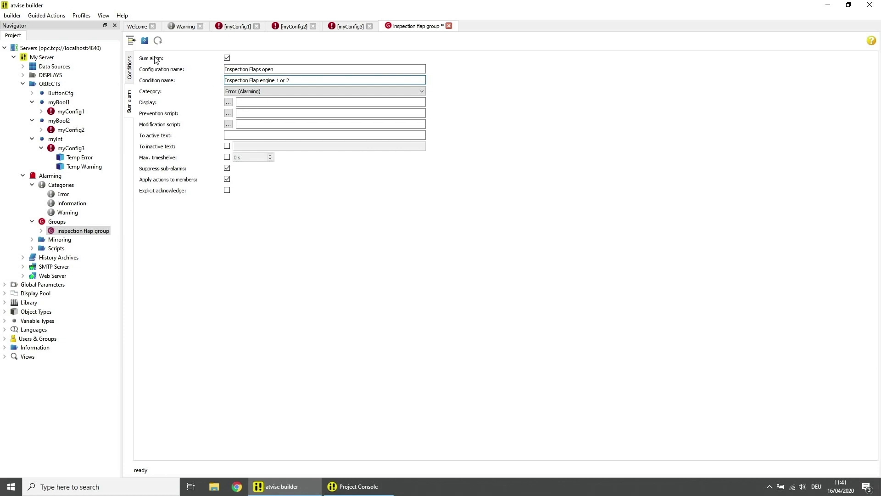
left_click(145, 41)
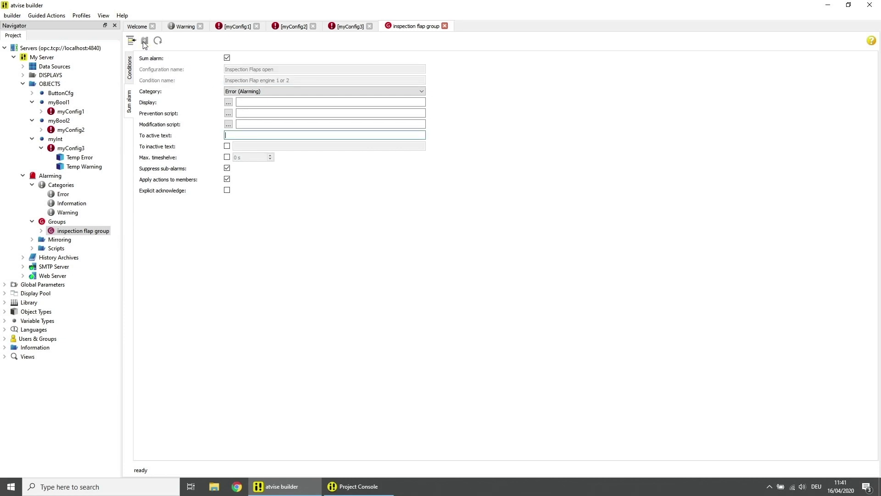
left_click(23, 75)
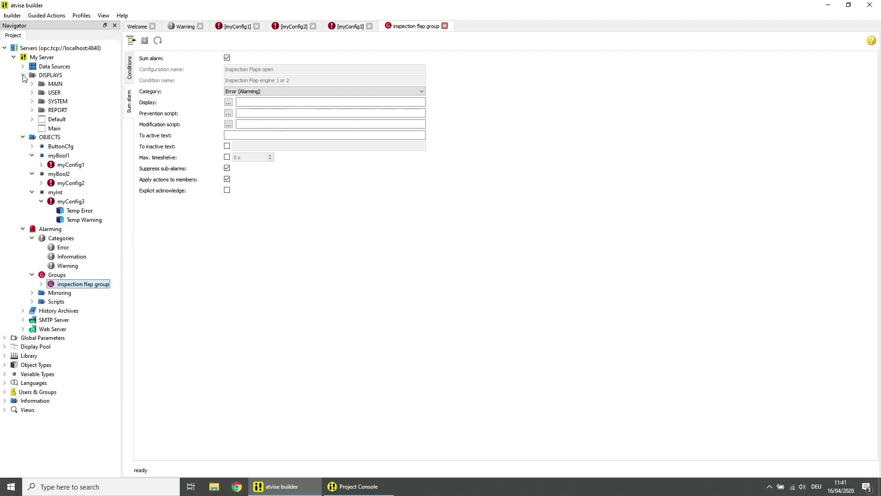
Step: Open the Main display and place two Button Switch elements and an In/Out Value from the Advanced library
double_click(54, 128)
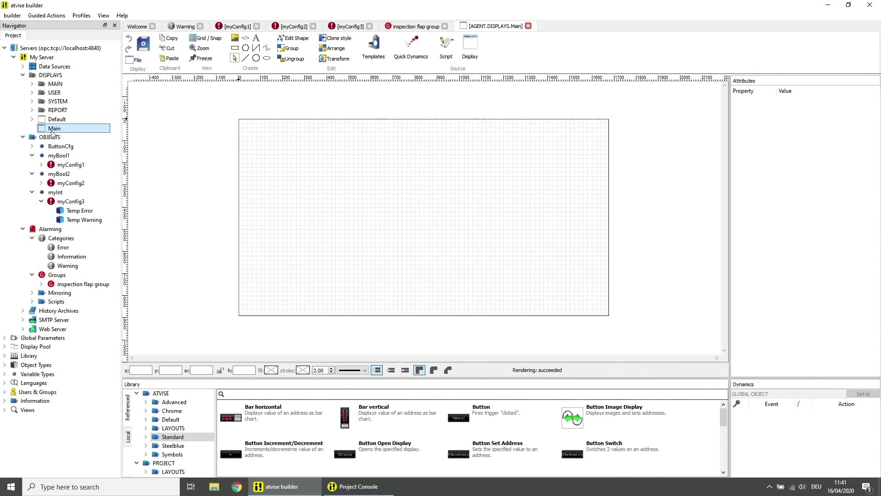
left_click(177, 401)
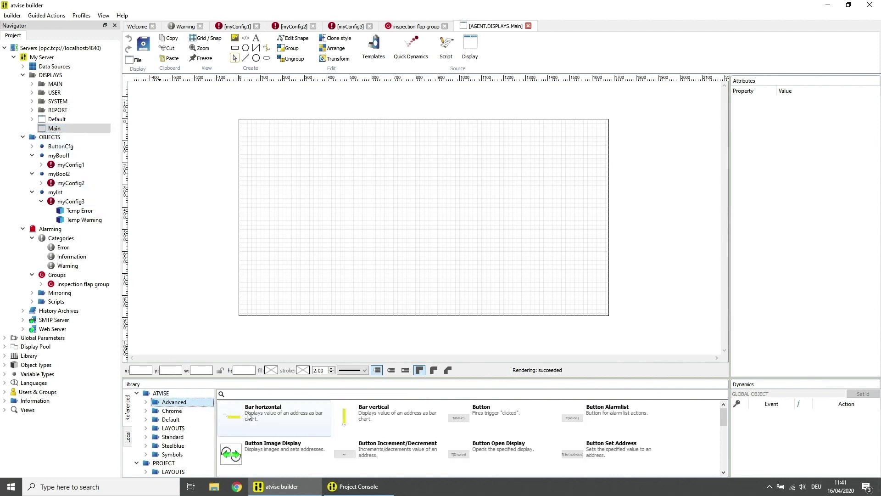
scroll(246, 412, "down", 2)
left_click_drag(247, 412, 269, 151)
left_click_drag(270, 415, 301, 149)
scroll(287, 422, "down", 2)
left_click_drag(285, 419, 331, 136)
left_click(281, 149)
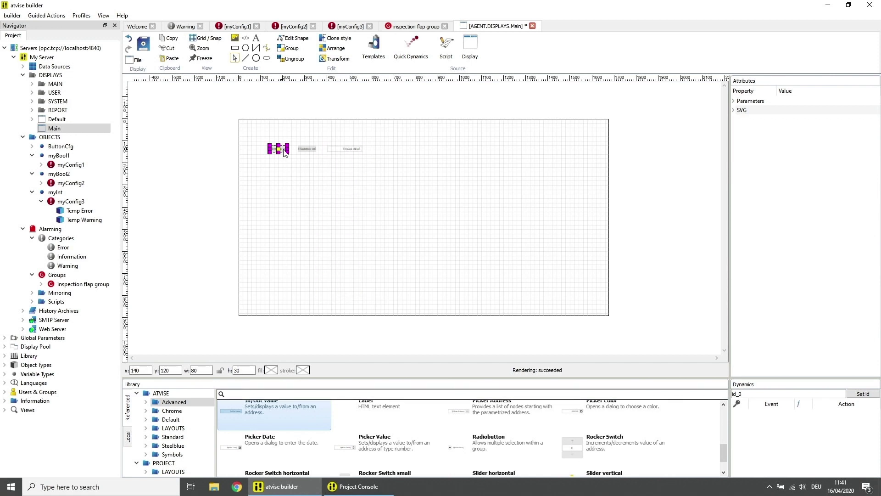
Step: Set the first switch button's base address to myBool1
left_click(734, 101)
left_click(780, 112)
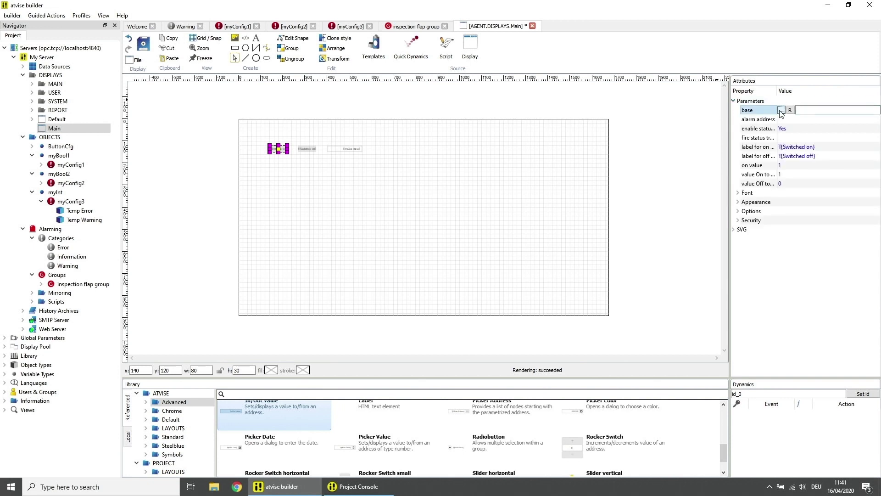
left_click(780, 110)
left_click(359, 165)
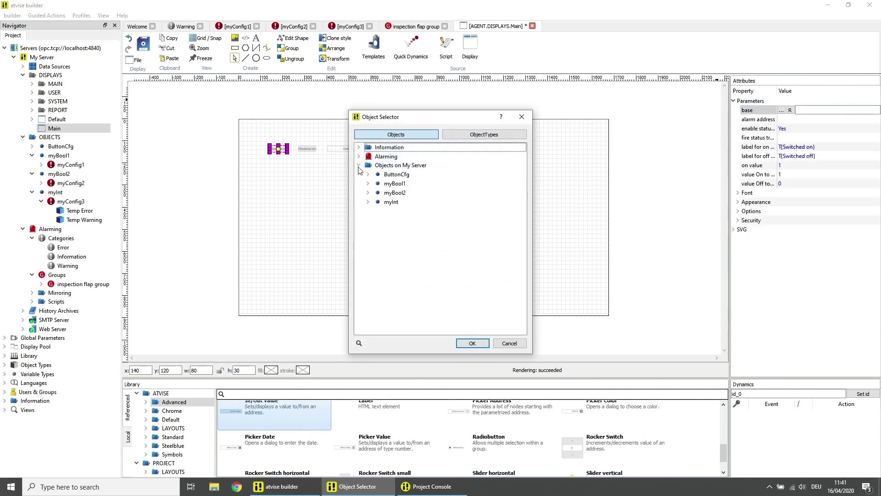
left_click(380, 184)
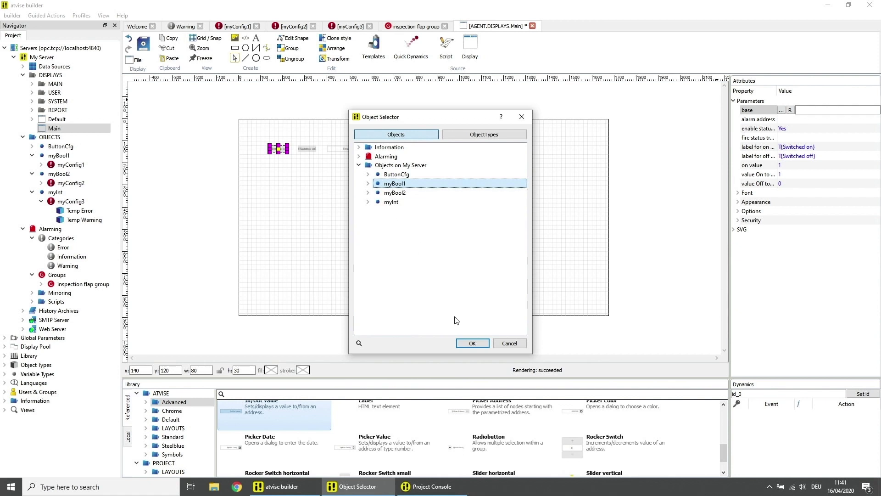
left_click(471, 344)
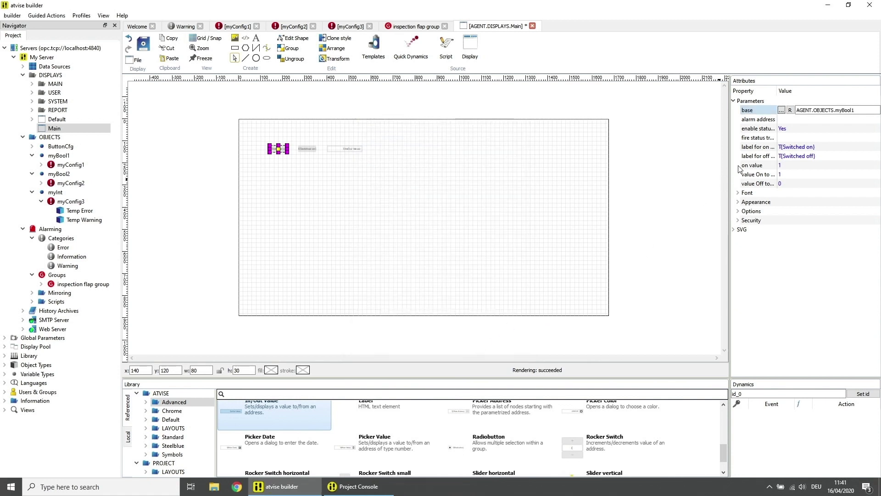
Step: Set the first button's alarm address to myConfig1's Inspection Flap open alarm
left_click(781, 121)
left_click(781, 119)
left_click(359, 165)
left_click(367, 184)
left_click(377, 193)
left_click(412, 202)
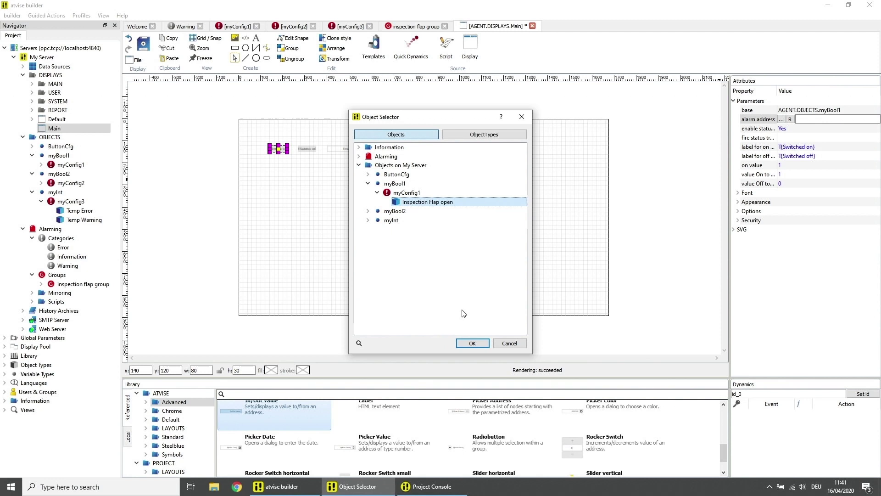
left_click(472, 343)
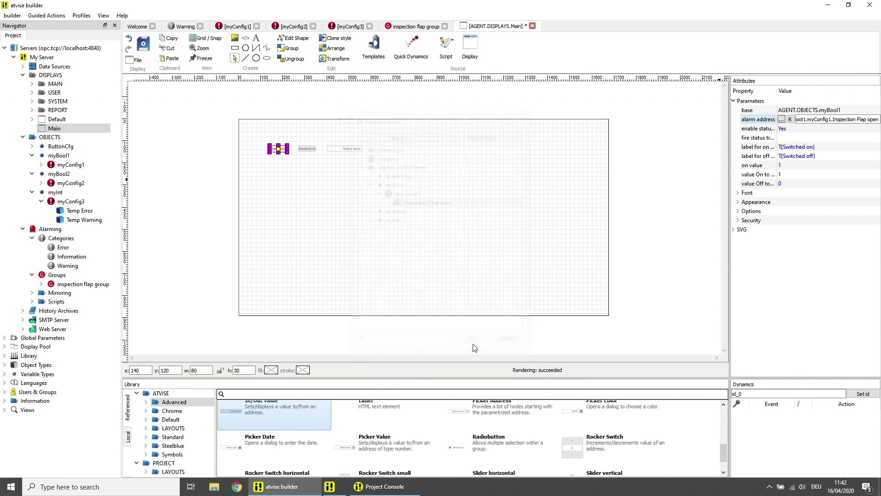
Step: Set the second switch button's base address to myBool2
left_click(312, 152)
left_click(803, 110)
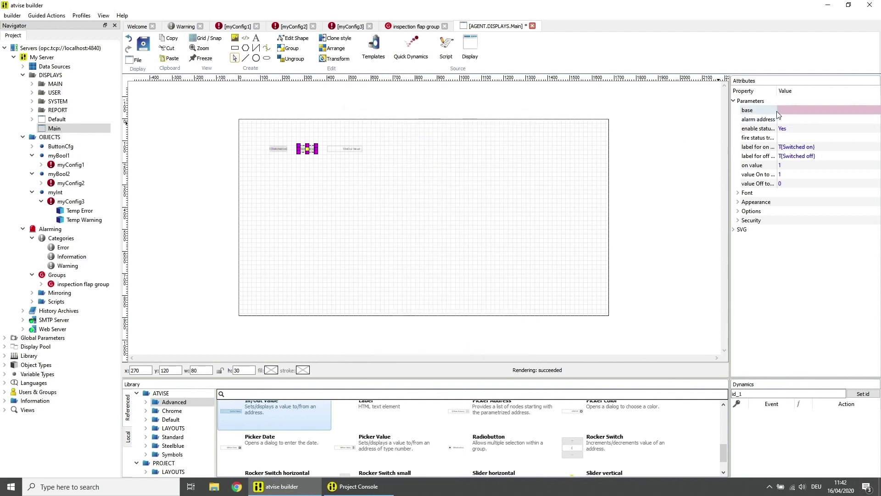
left_click(781, 110)
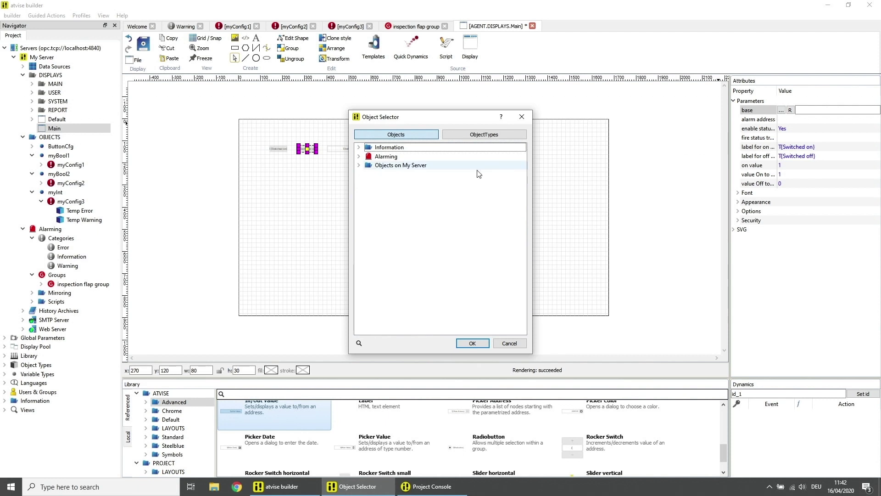
left_click(359, 166)
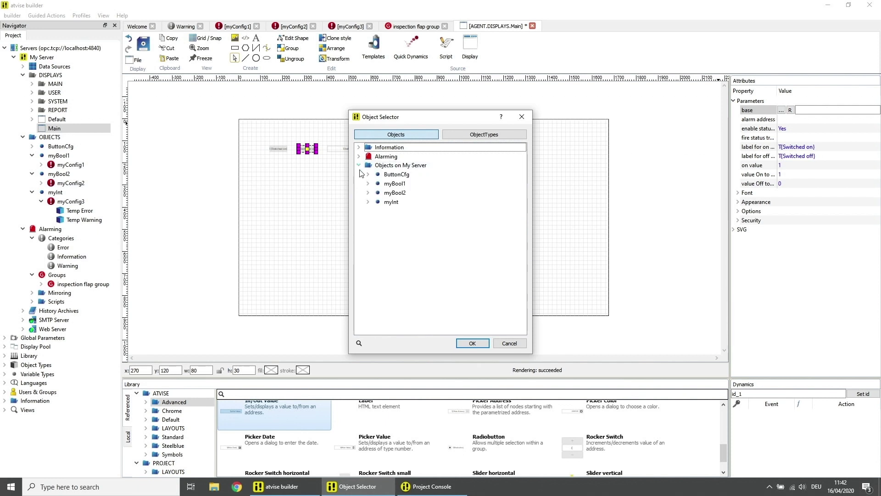
left_click(393, 193)
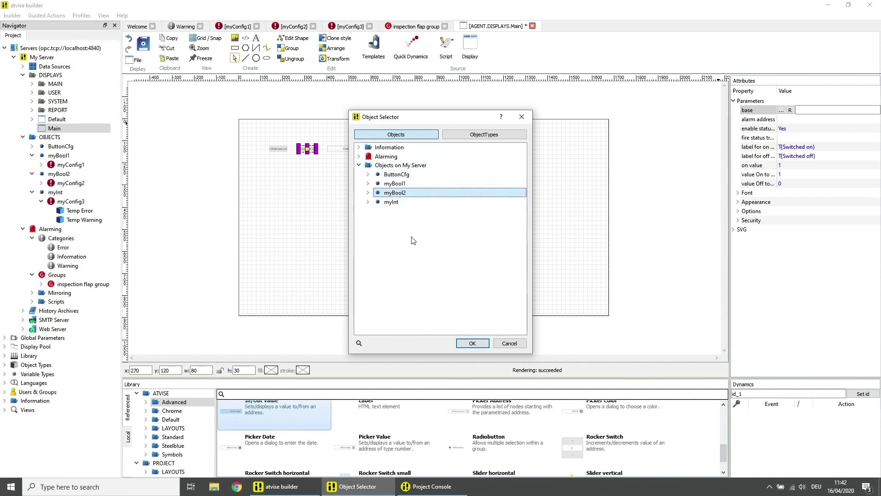
left_click(462, 344)
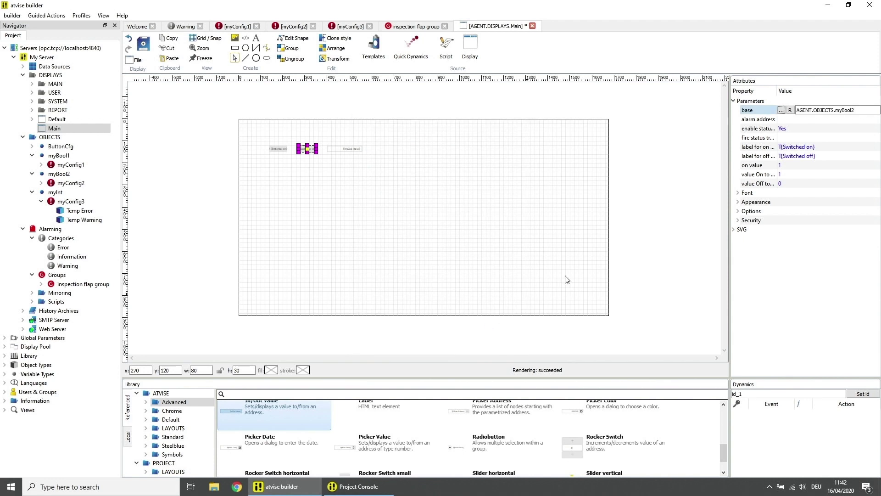
Step: Set the second button's alarm address to myConfig2's Inspection Flap open alarm
left_click(782, 122)
left_click(780, 120)
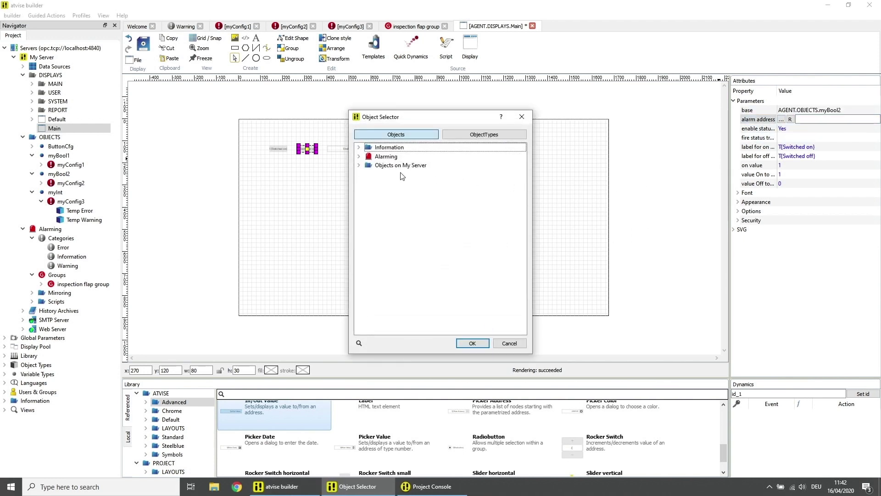
left_click(359, 166)
left_click(368, 193)
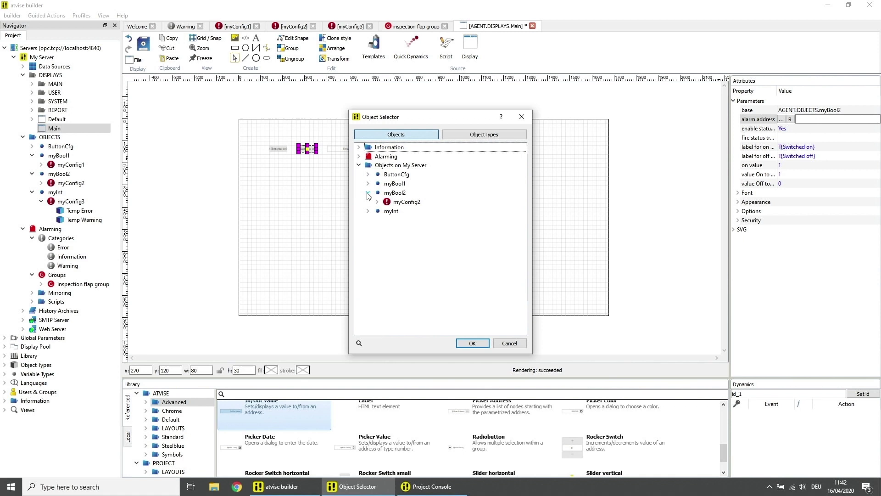
left_click(378, 203)
left_click(427, 211)
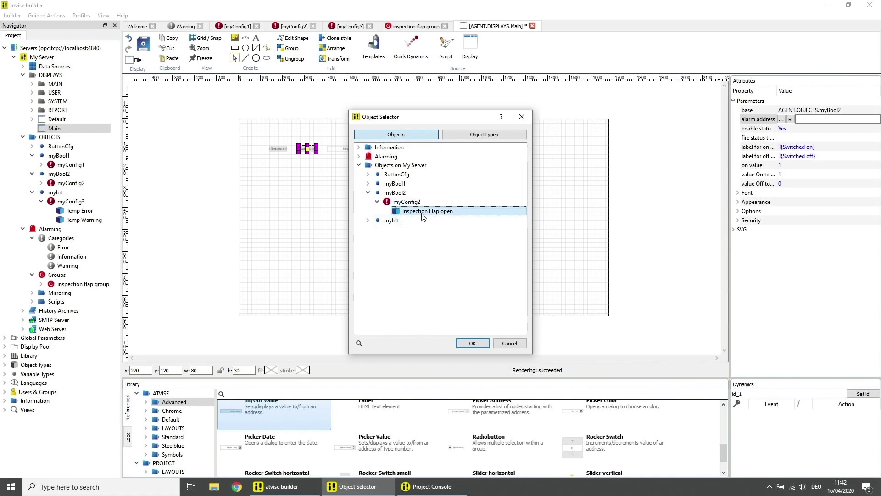
left_click(471, 342)
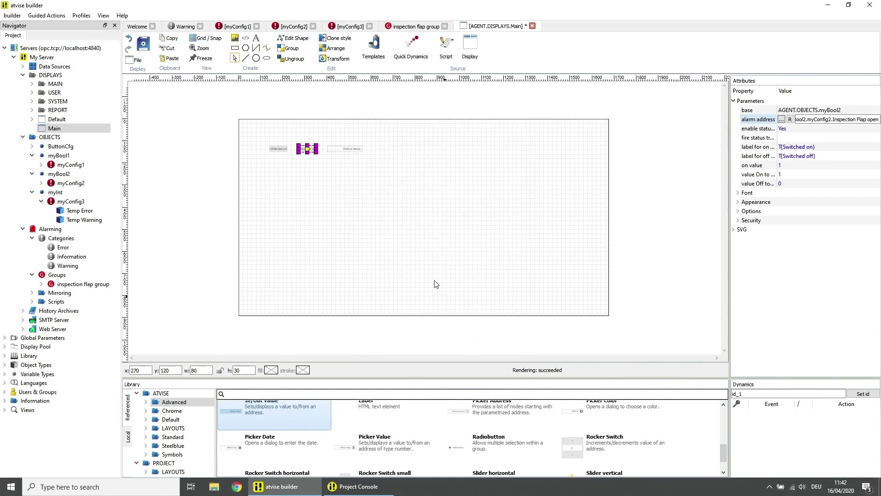
left_click(354, 152)
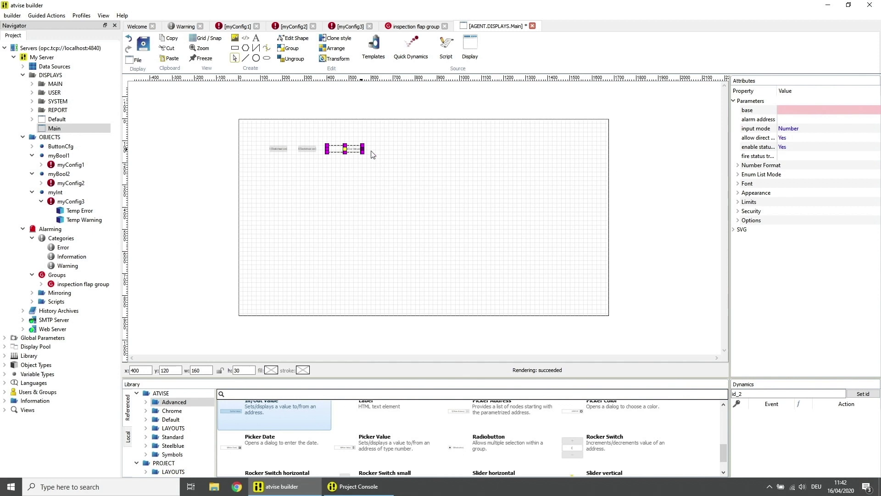
Step: Set the In/Out Value's base address to AGENT.OBJECTS.myInt
left_click(781, 110)
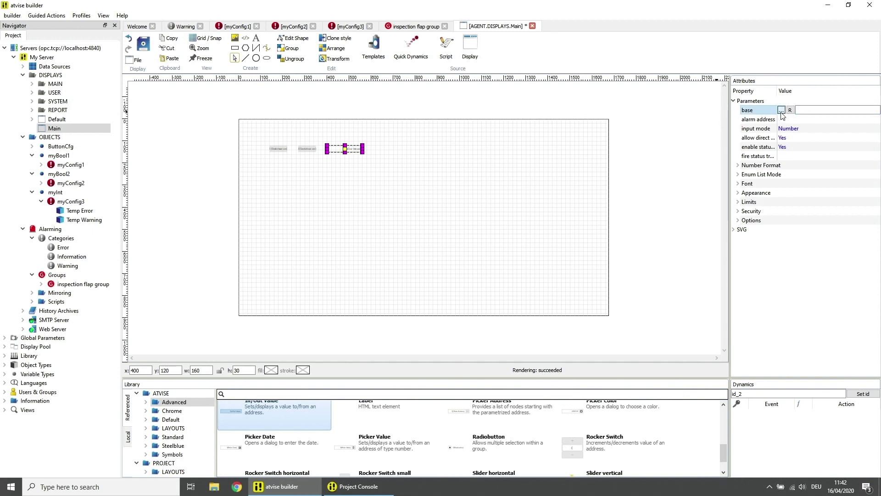
left_click(781, 110)
left_click(359, 166)
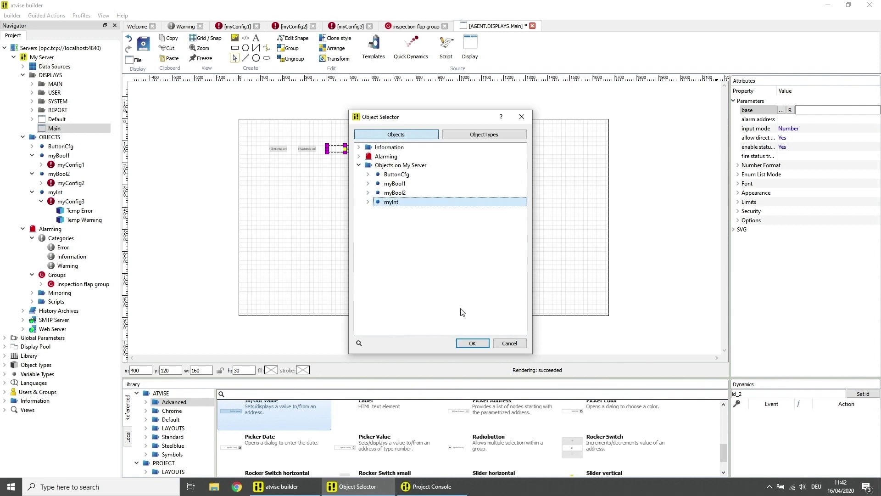
left_click(470, 343)
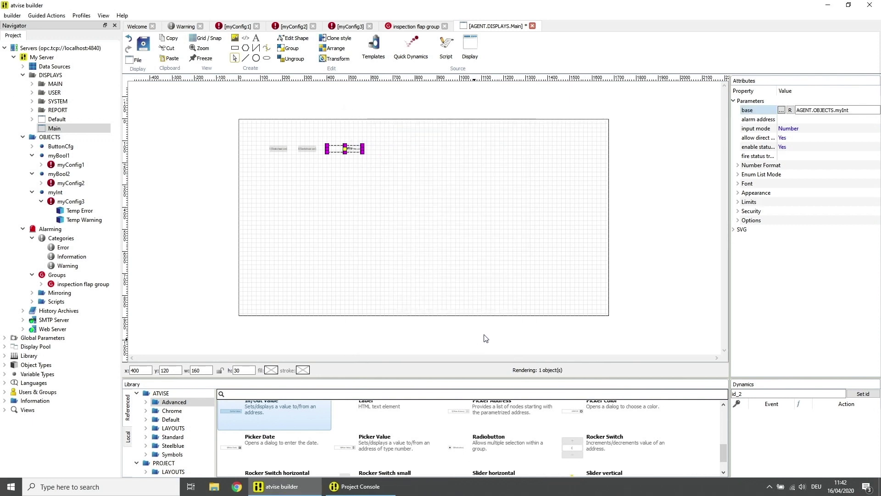
Step: Set its alarm address to myConfig3's Temp Error alarm, then switch to Chrome
left_click(784, 120)
left_click(781, 119)
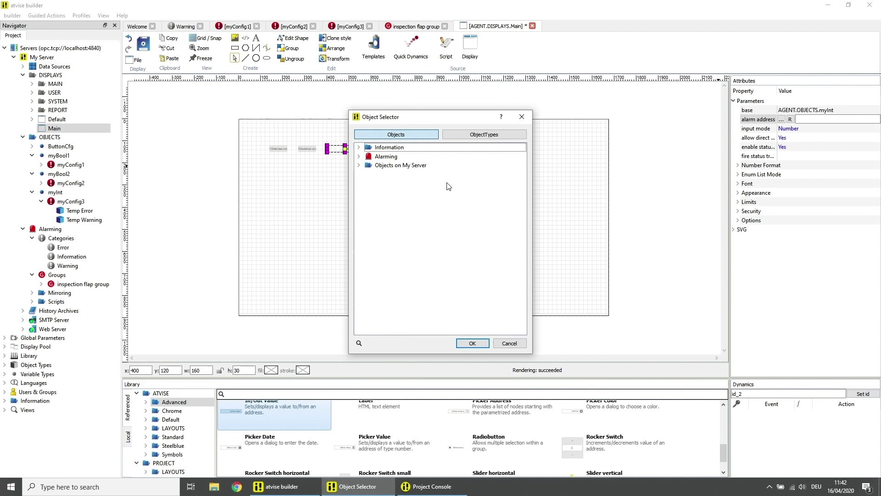
left_click(359, 165)
left_click(367, 202)
left_click(377, 212)
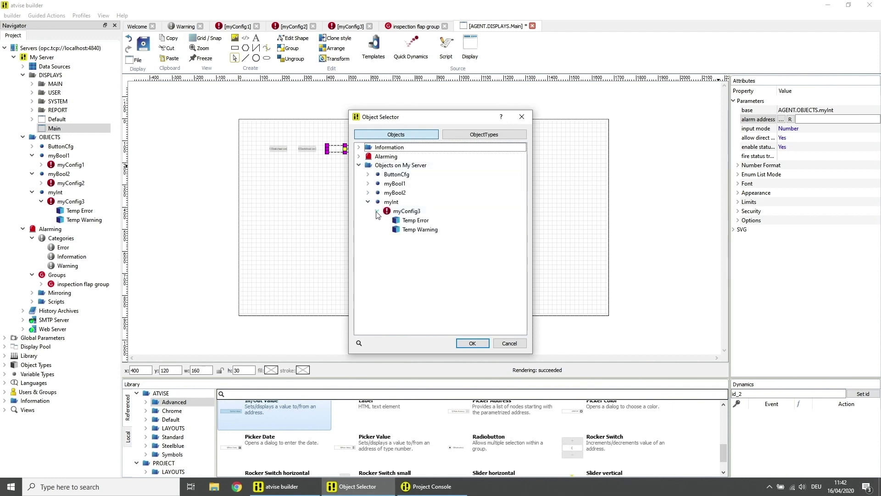
left_click(407, 223)
left_click(472, 343)
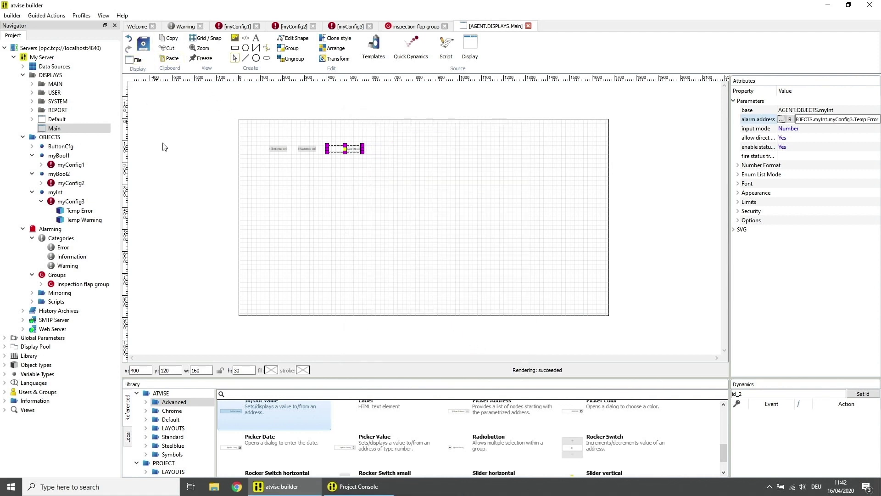
left_click(235, 488)
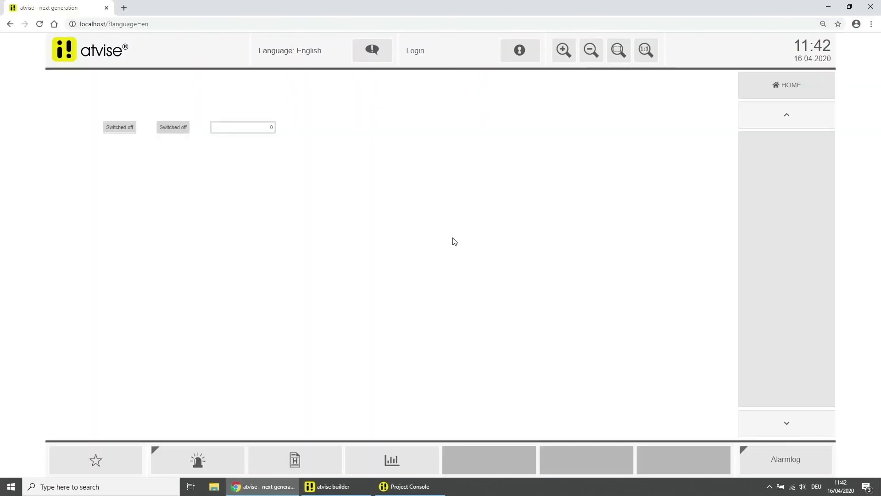
Step: With the Alarmlog open, switch both buttons on and enter 54 in the number field
left_click(756, 455)
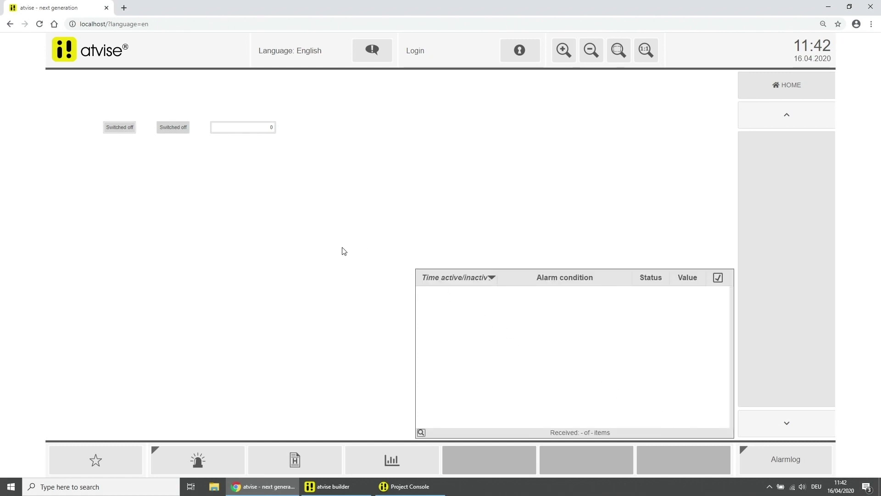
left_click(177, 131)
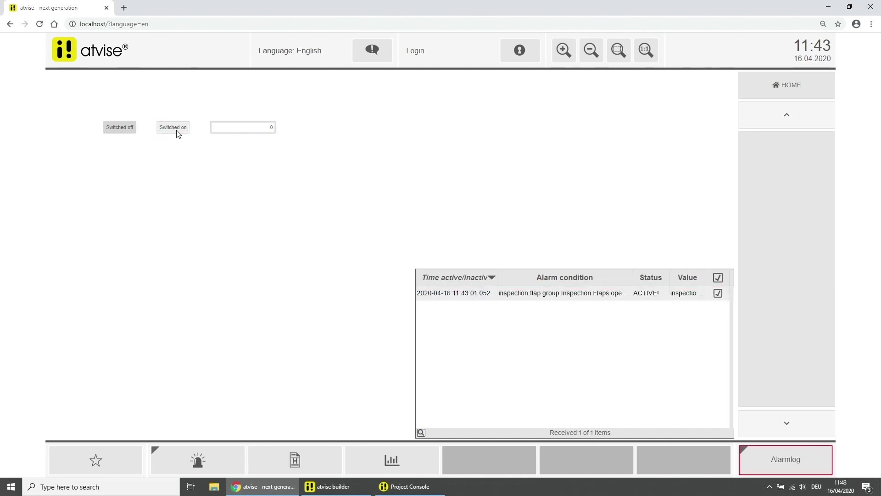
left_click(127, 130)
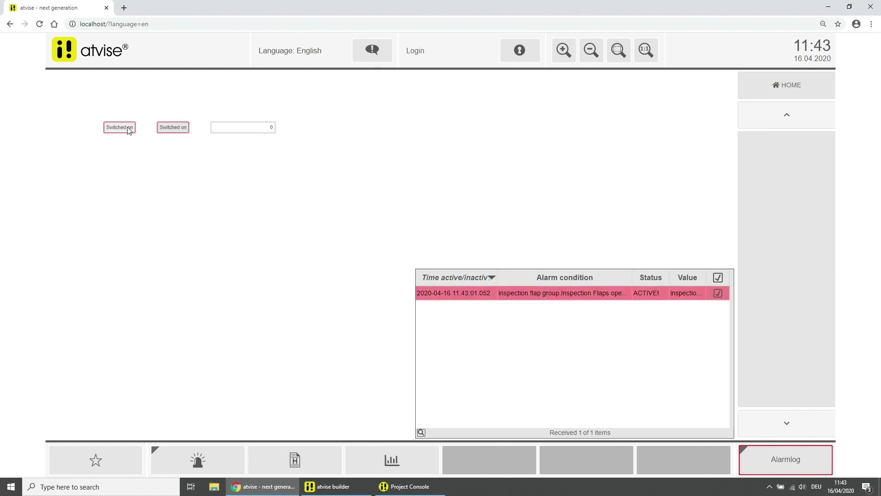
left_click(266, 127)
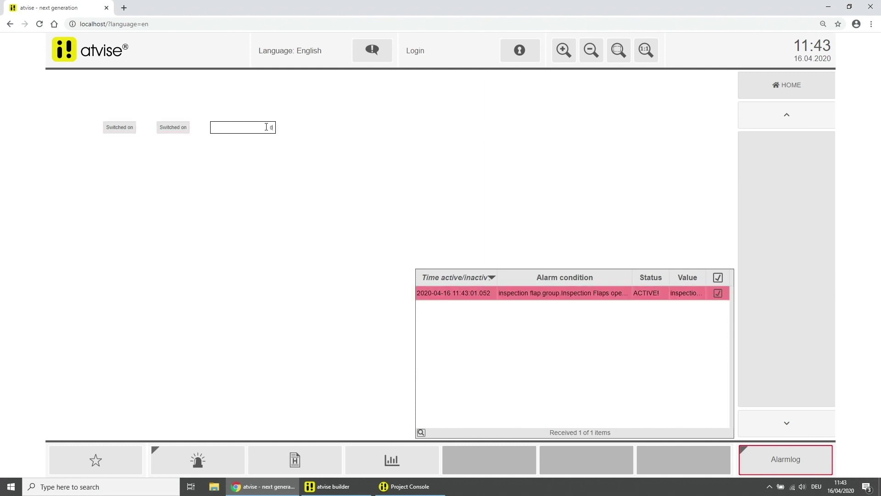
type("54")
key("Return")
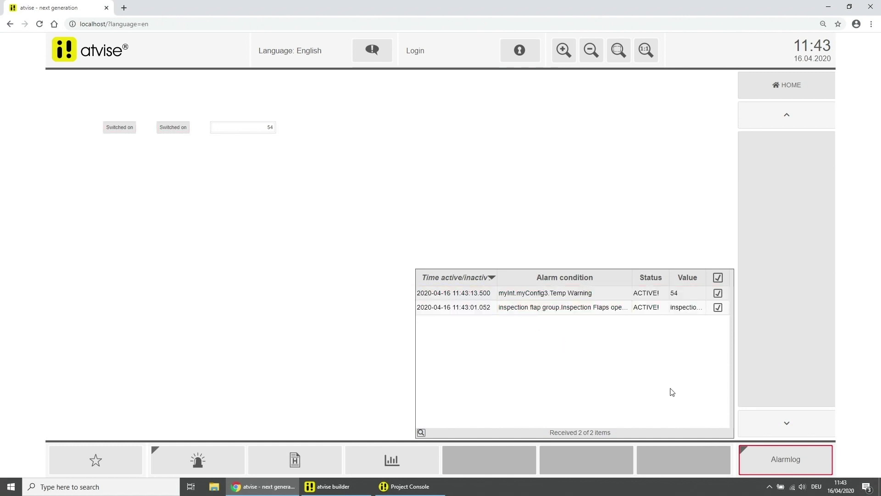
left_click(786, 458)
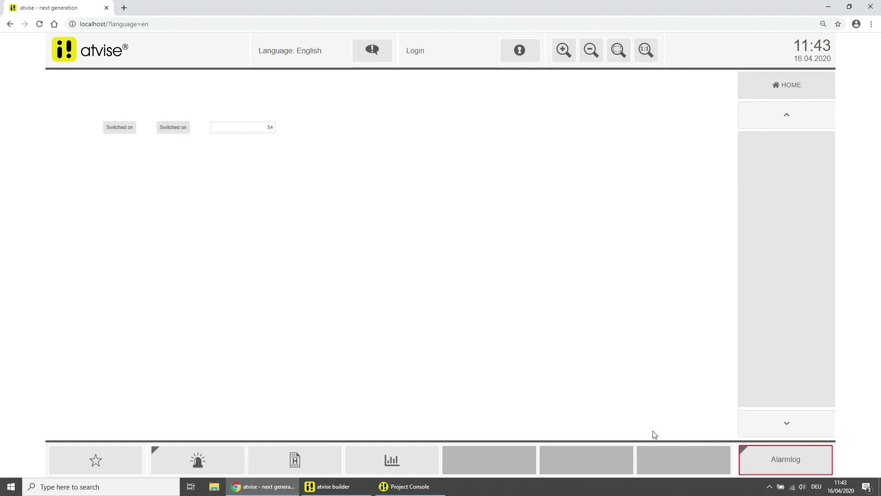
Step: Open the current Alarms list and add the Input node column to the table
left_click(214, 463)
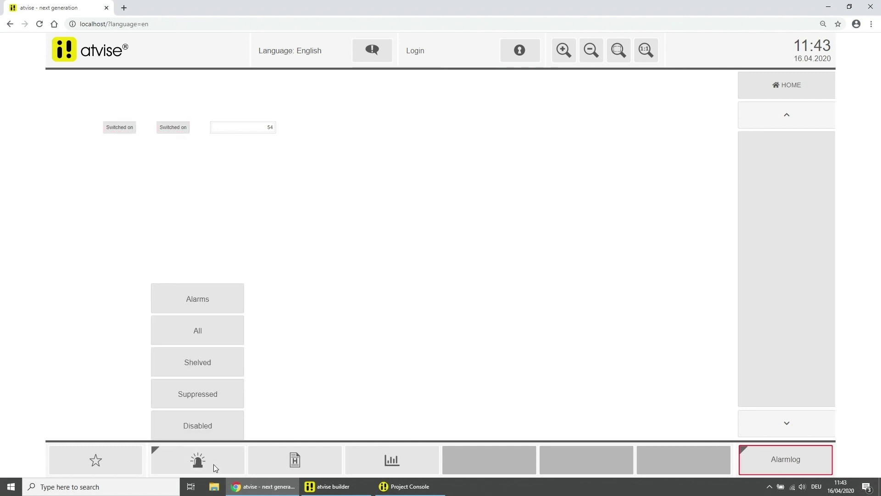
left_click(183, 305)
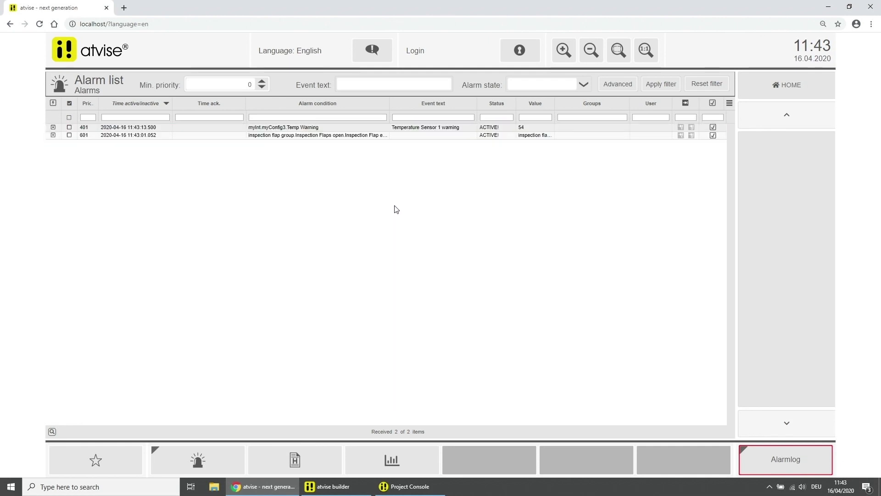
left_click(728, 104)
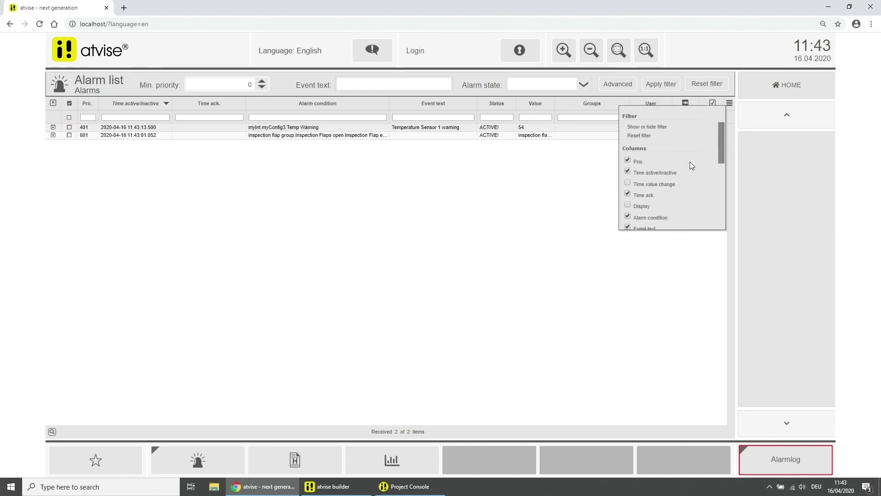
scroll(690, 162, "down", 1)
scroll(689, 161, "down", 1)
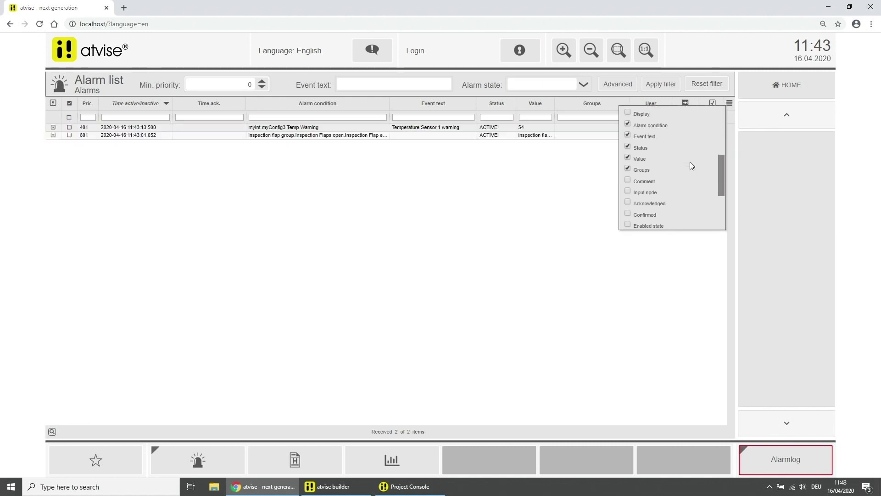
left_click(628, 191)
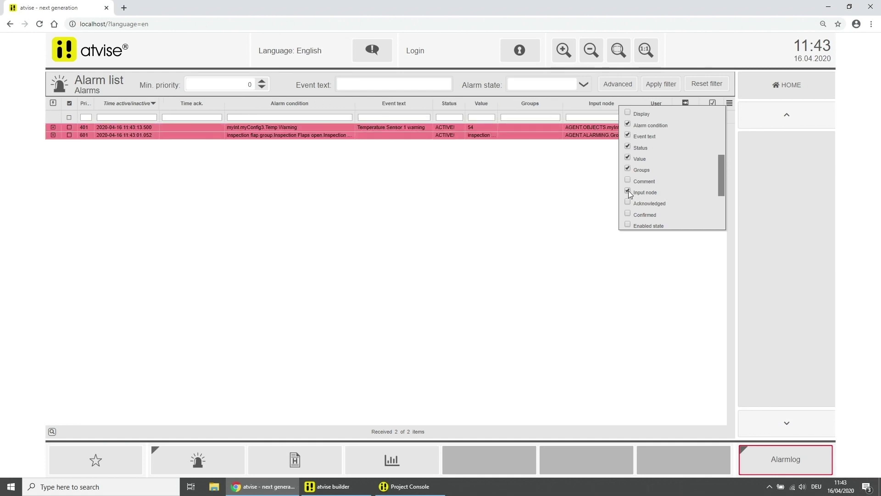
left_click(602, 193)
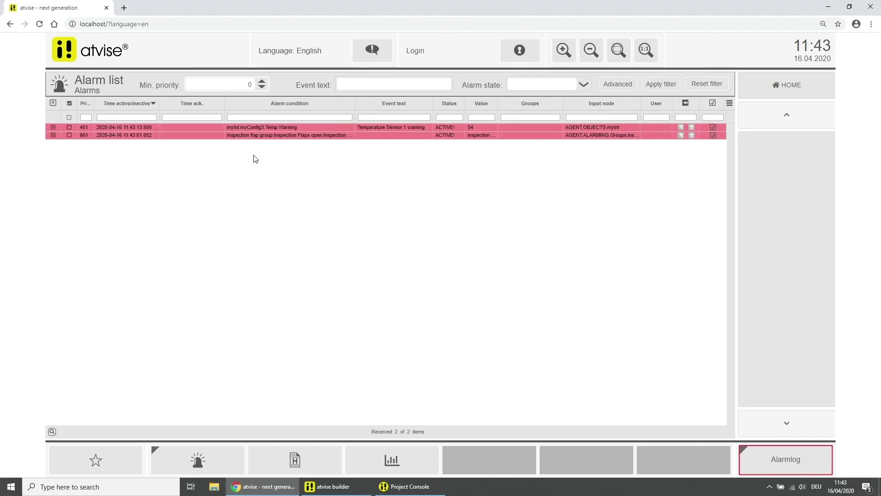
Step: Toggle the Time sort order and expand then collapse the details of alarm 601
left_click(123, 105)
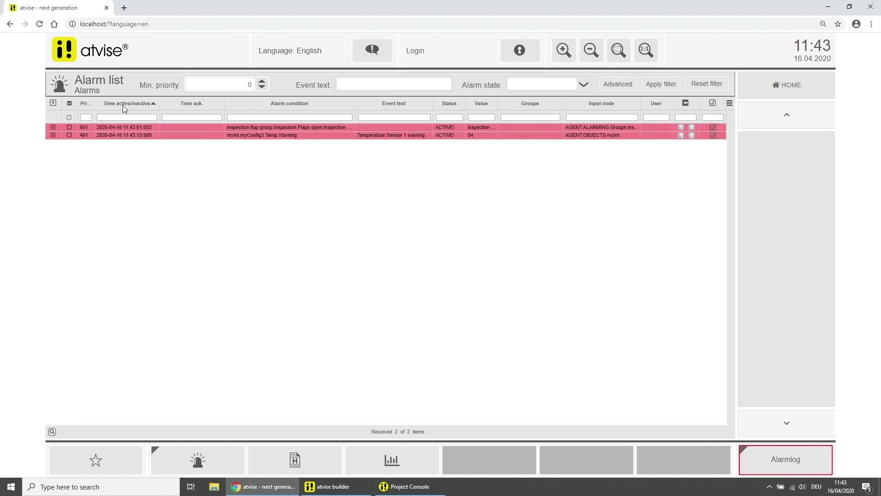
left_click(123, 106)
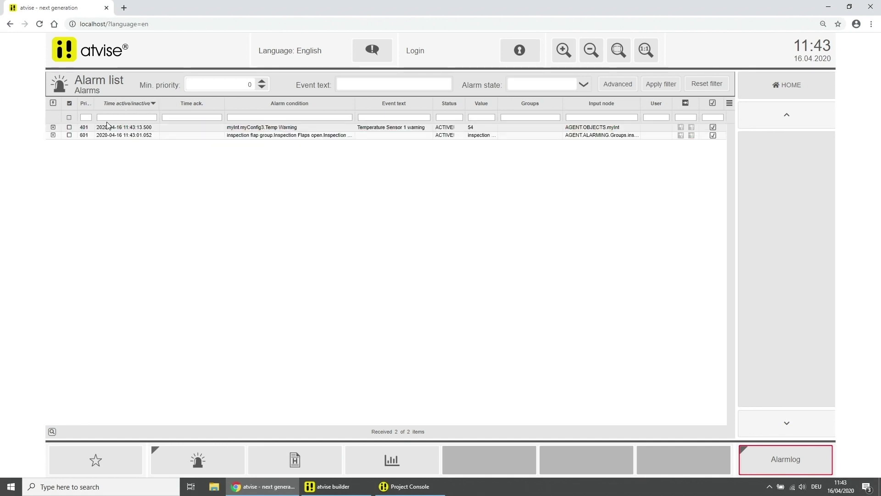
left_click(54, 136)
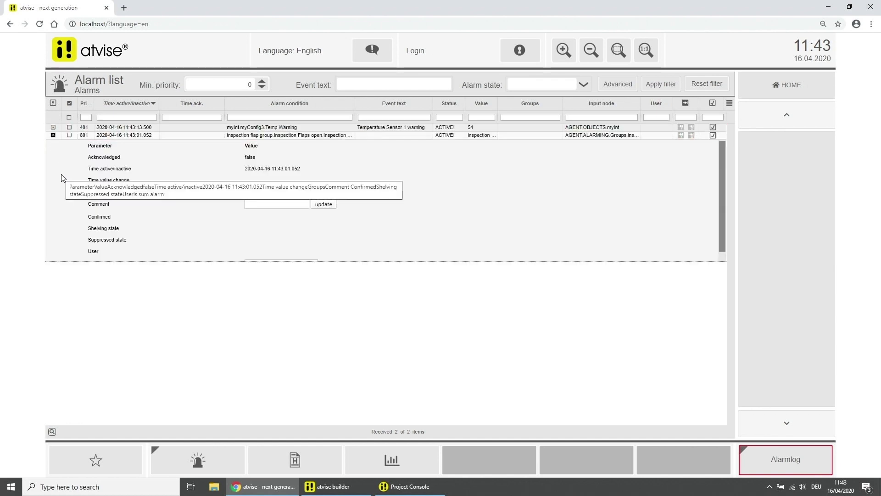
scroll(63, 177, "down", 1)
scroll(63, 178, "up", 1)
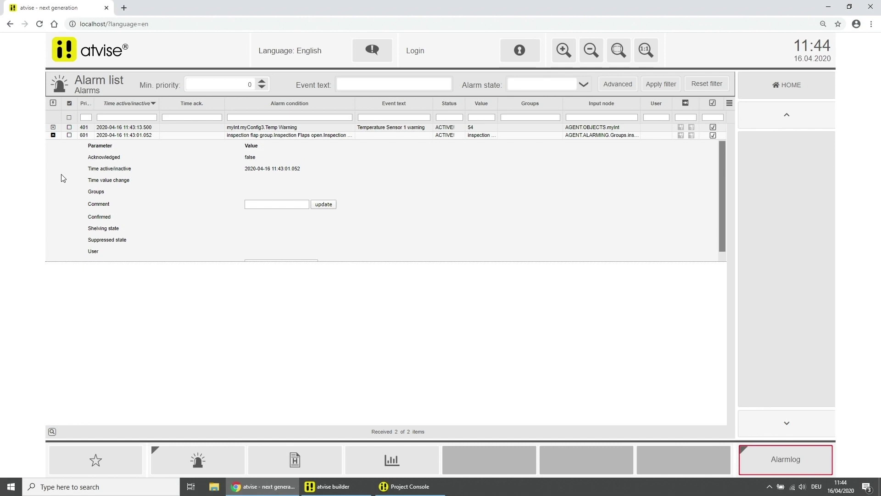
left_click(52, 136)
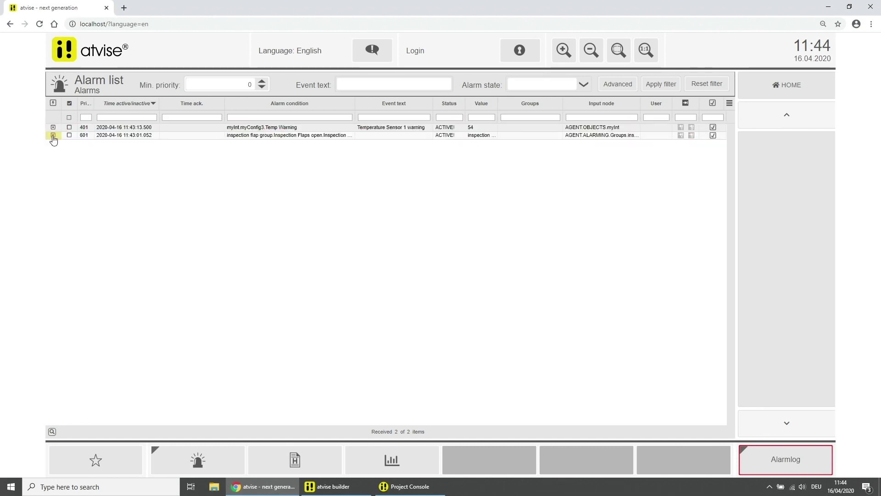
Step: Filter the alarm list to the myInt.myConfig3 alarm condition
left_click(610, 87)
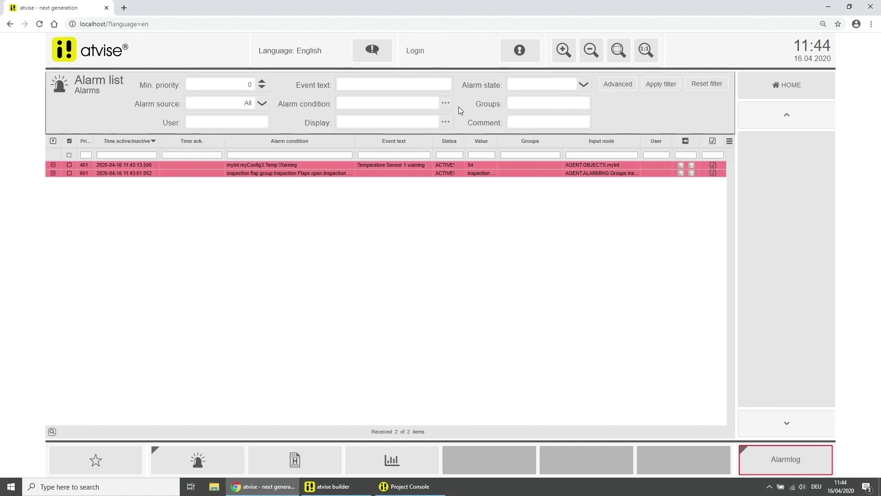
left_click(446, 103)
mouse_move(379, 150)
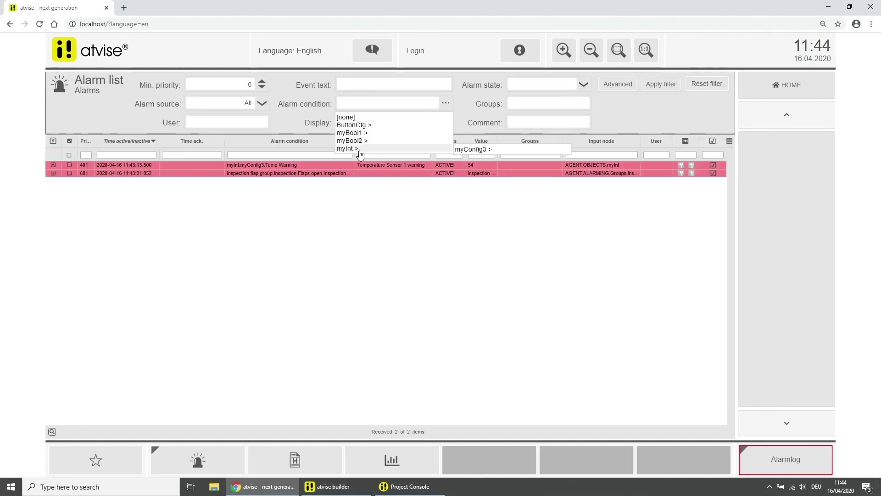
left_click(464, 151)
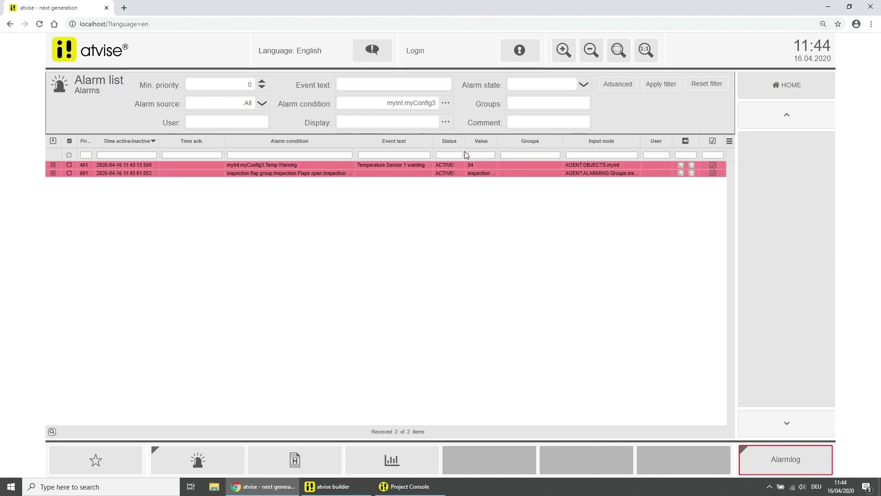
left_click(660, 84)
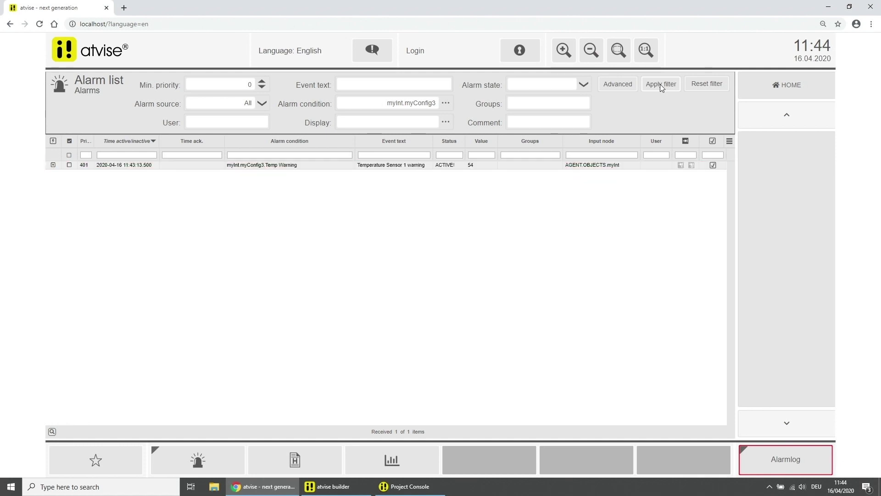
Step: Reset the filter to list all alarms and return to the Main display
left_click(698, 84)
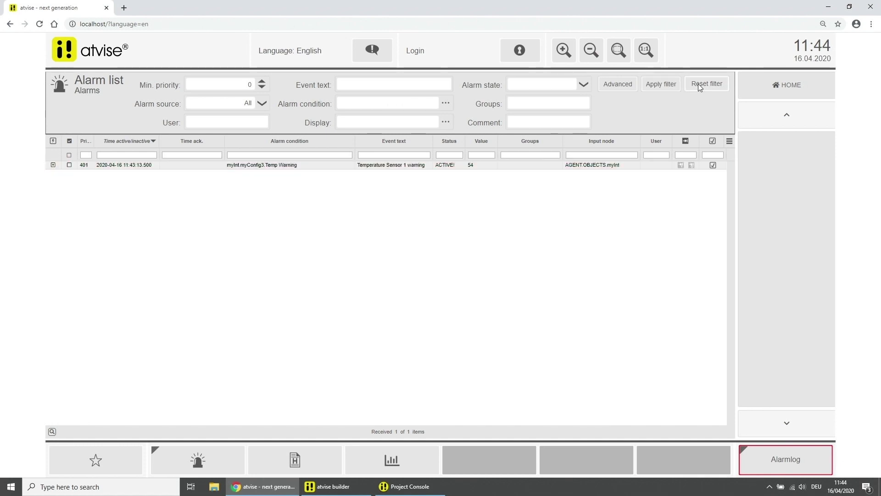
left_click(664, 87)
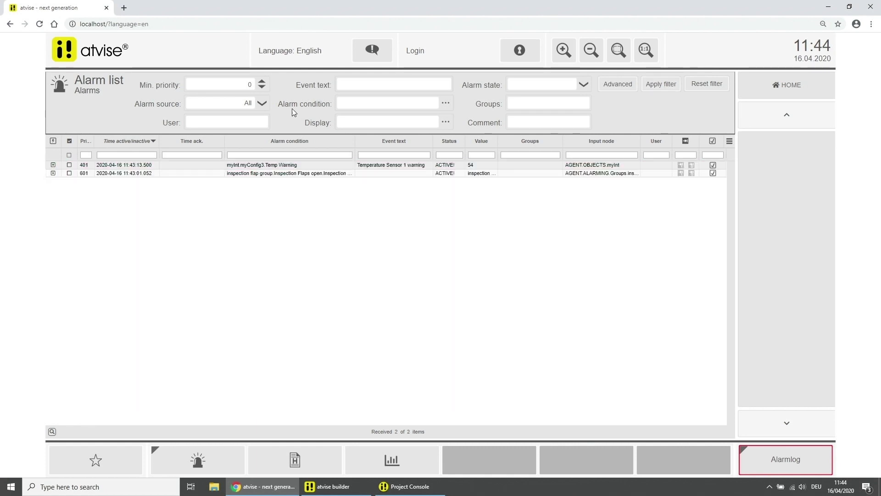
left_click(121, 59)
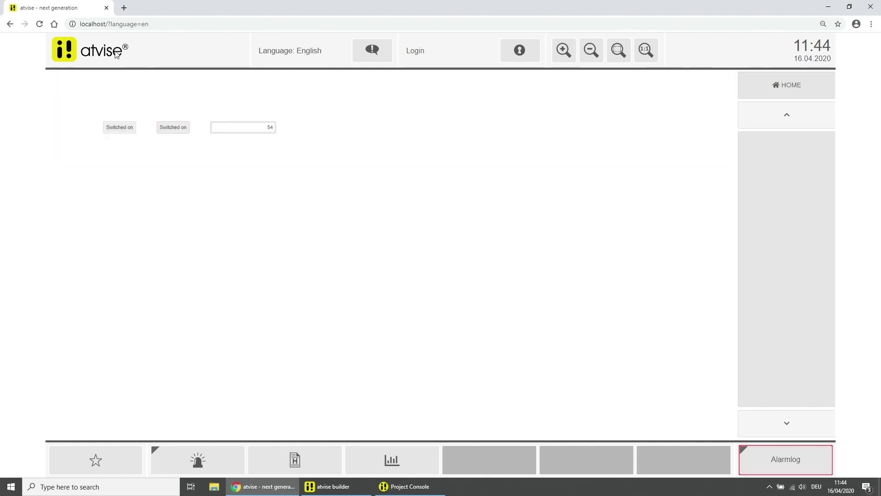
Step: With the Alarmlog open, switch both toggles off and acknowledge the inactive inspection flap alarm
left_click(771, 453)
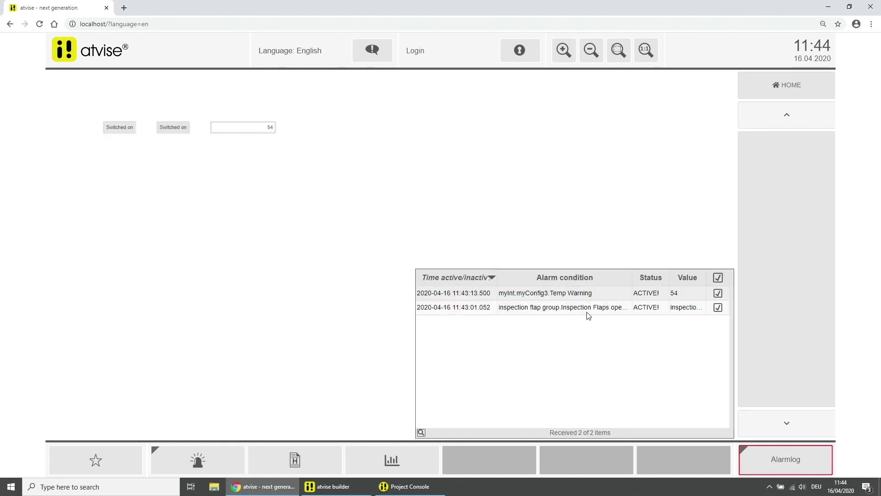
left_click(123, 127)
left_click(168, 125)
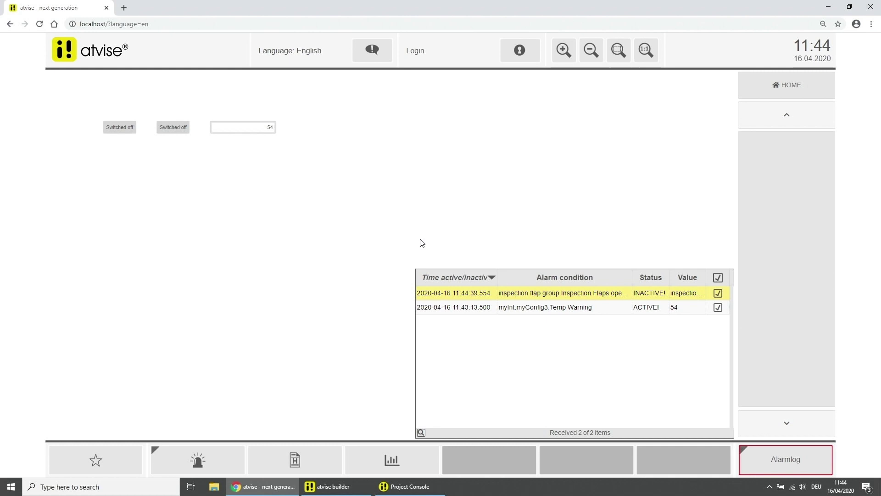
left_click(719, 293)
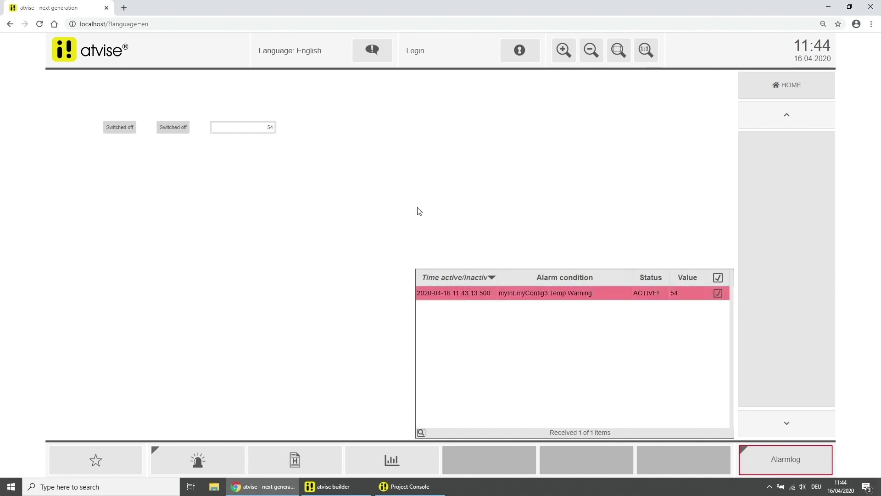
Step: Enter 0, then 93, then 0 again in the number input
left_click(271, 128)
double_click(272, 128)
type("0")
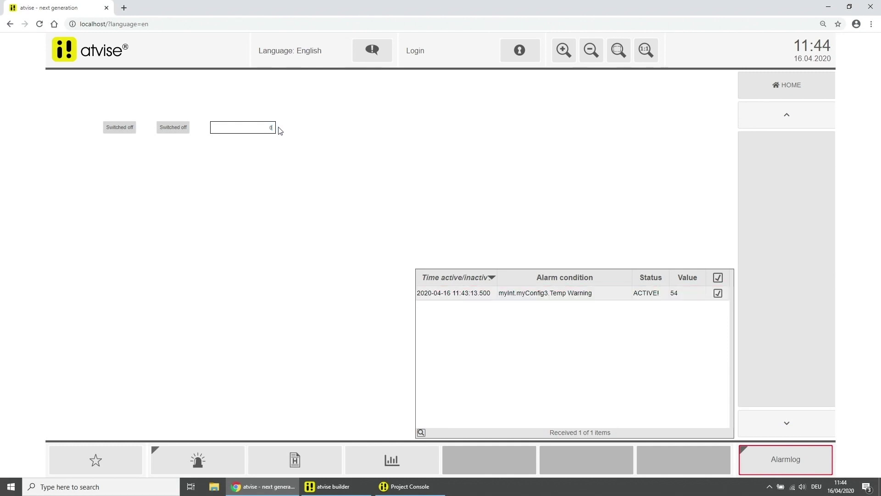
key("Return")
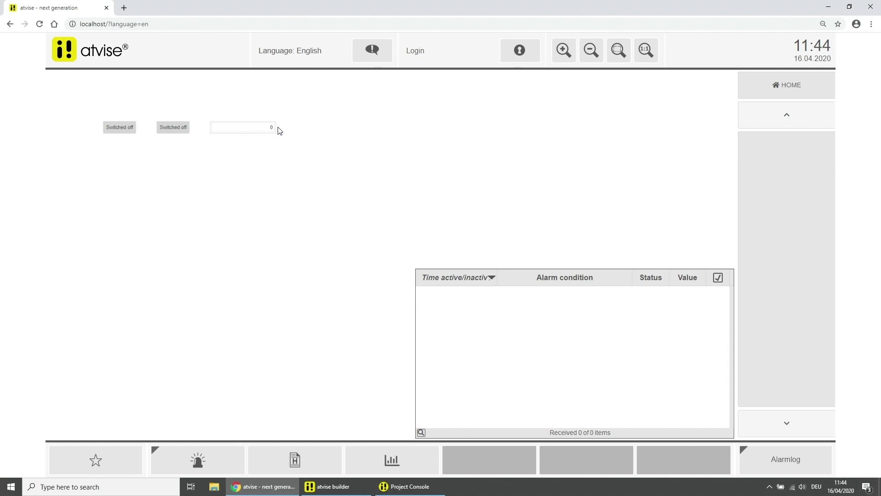
left_click(265, 125)
type("93")
key("Return")
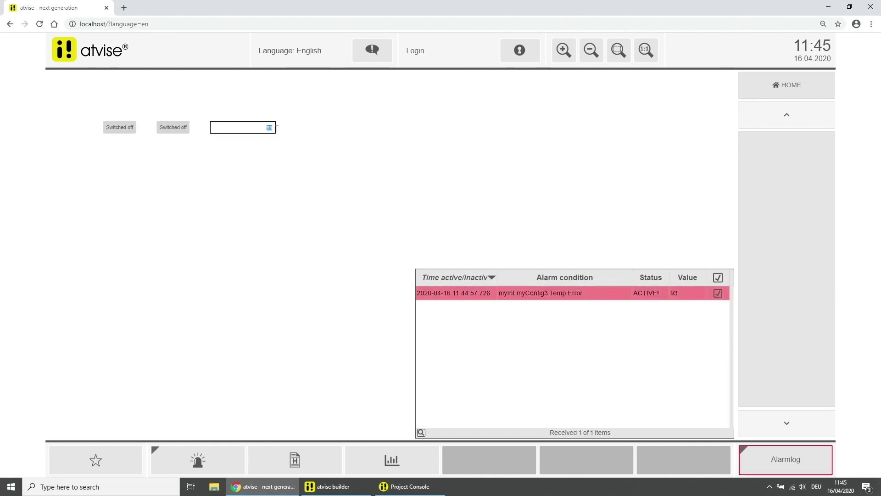
key("Return")
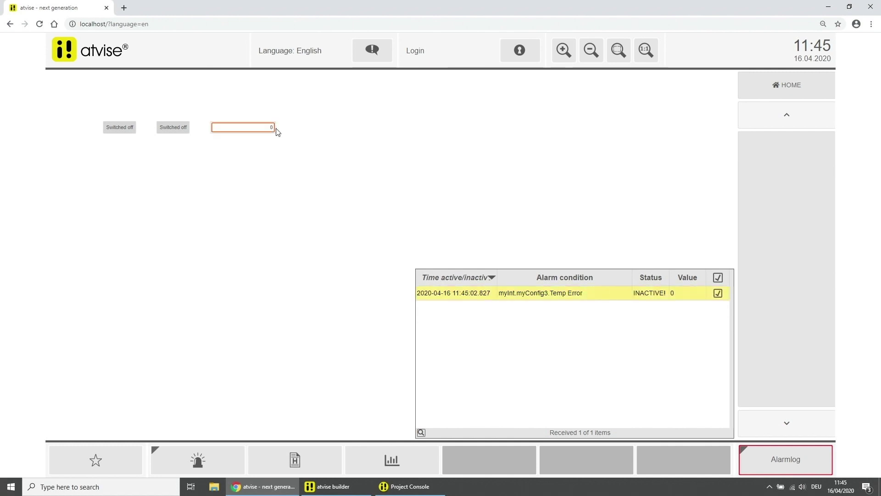